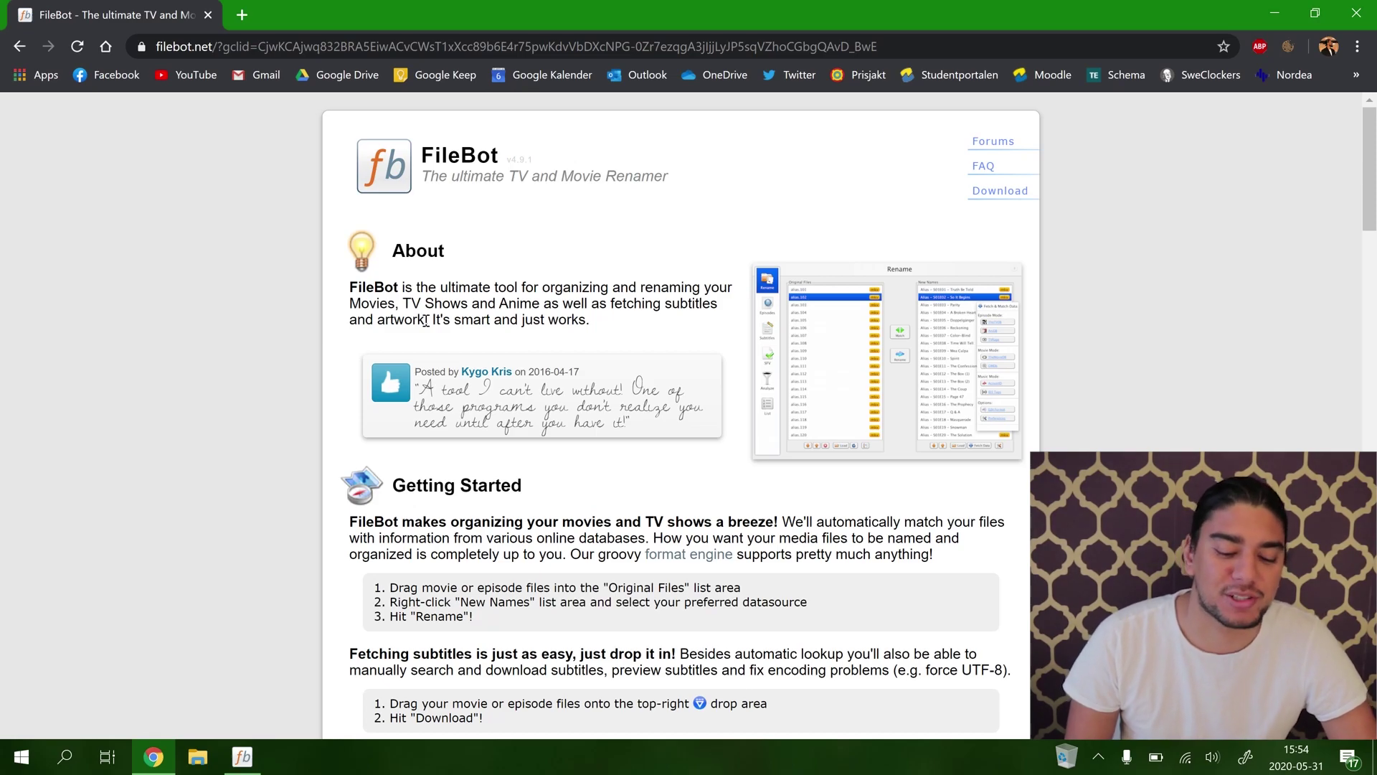
Scroll the FileBot website past Features and Download to the Buy a License prices.
{"action": "scroll", "coordinate": [566, 563], "scroll_direction": "down", "scroll_amount": 4}
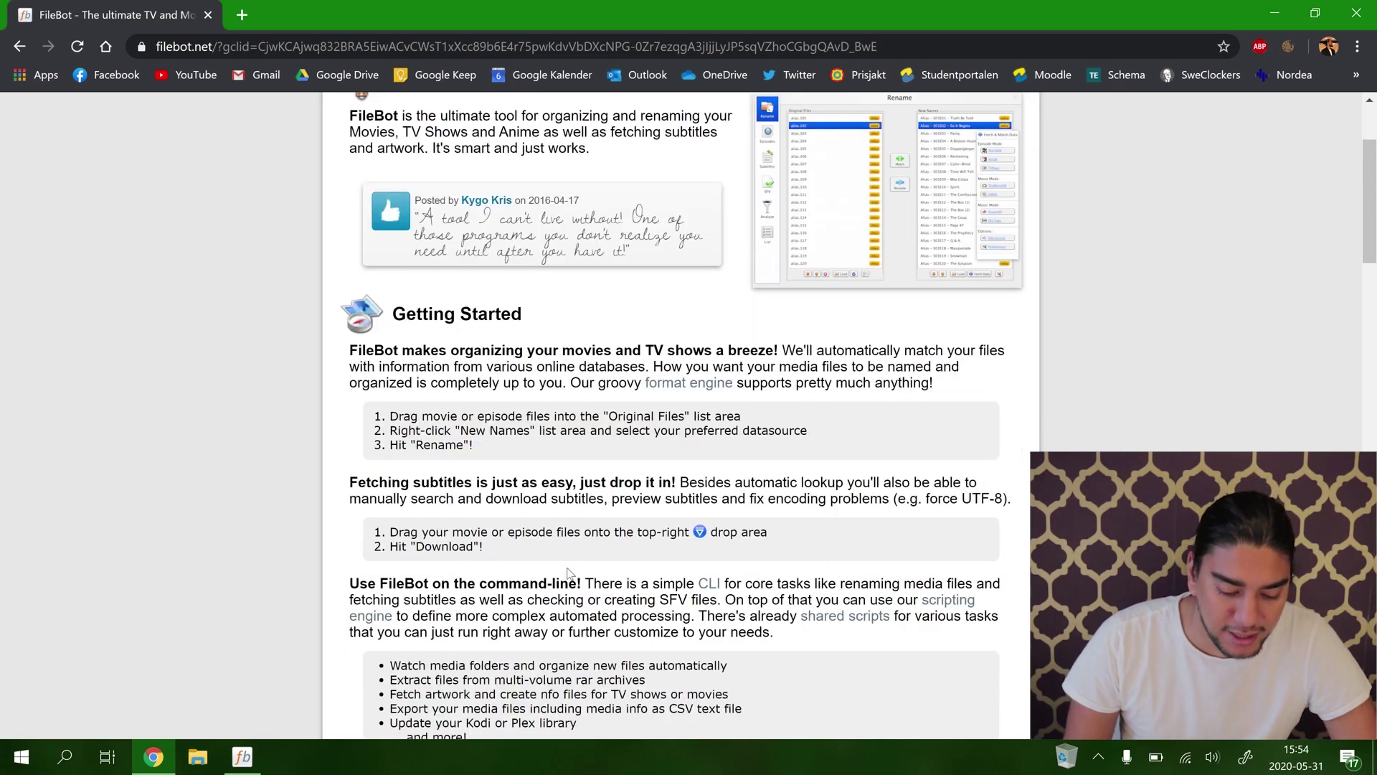
{"action": "scroll", "coordinate": [568, 572], "scroll_direction": "down", "scroll_amount": 11}
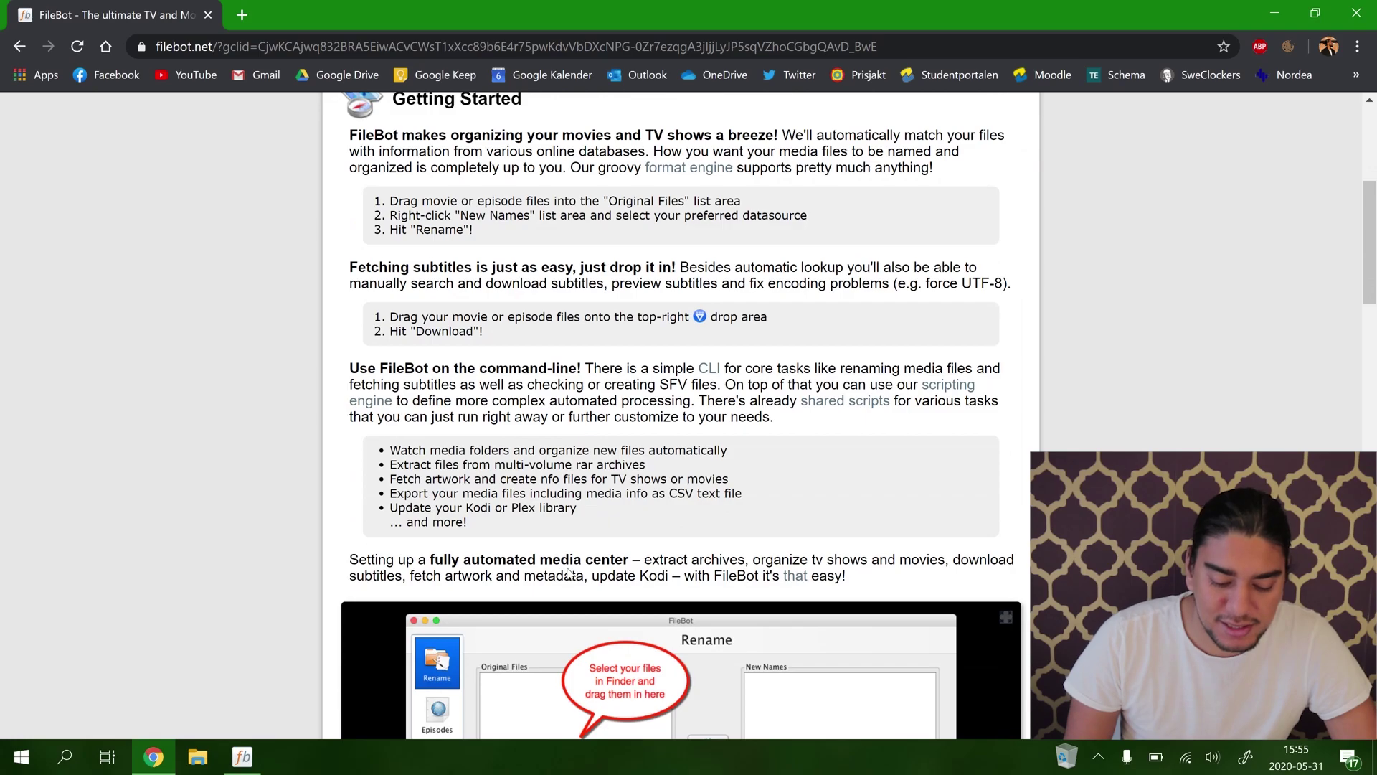
{"action": "scroll", "coordinate": [569, 574], "scroll_direction": "down", "scroll_amount": 17}
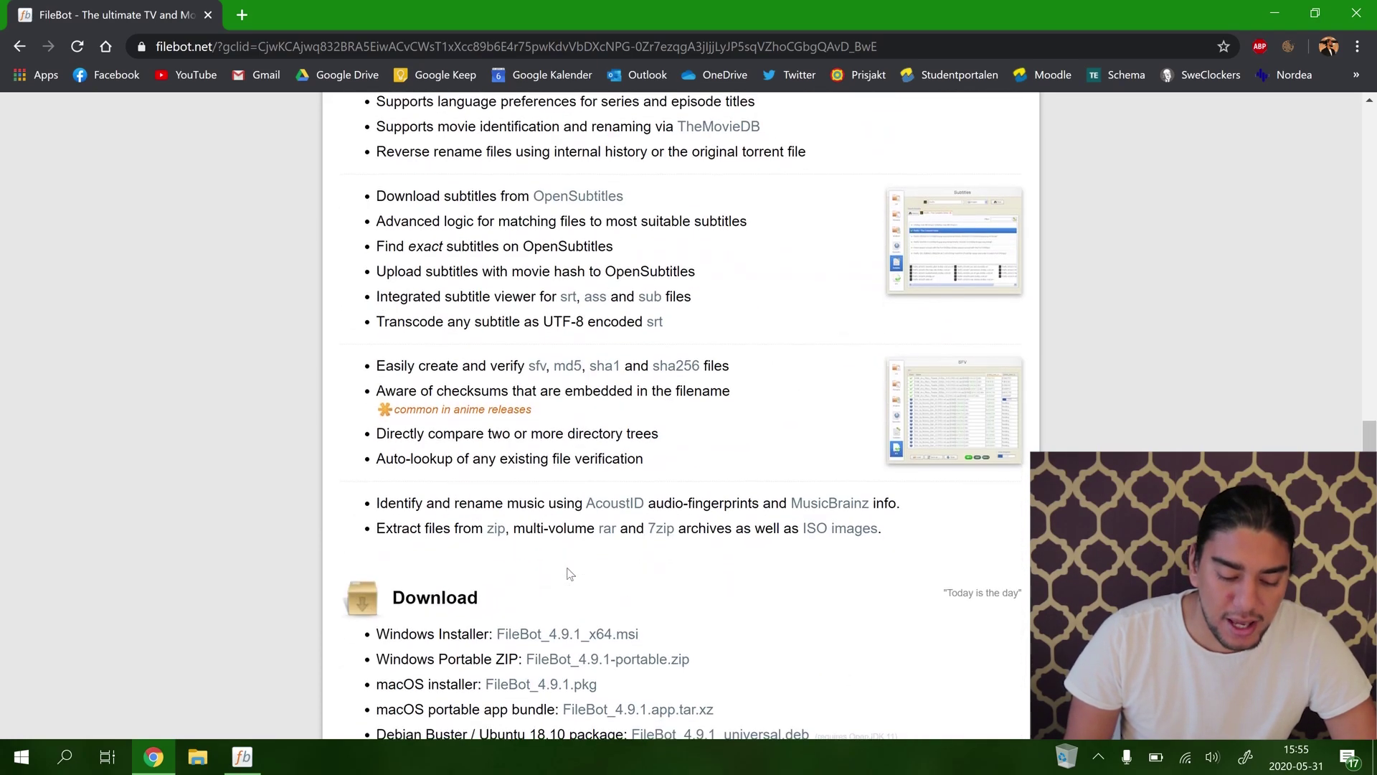
{"action": "scroll", "coordinate": [566, 571], "scroll_direction": "down", "scroll_amount": 2}
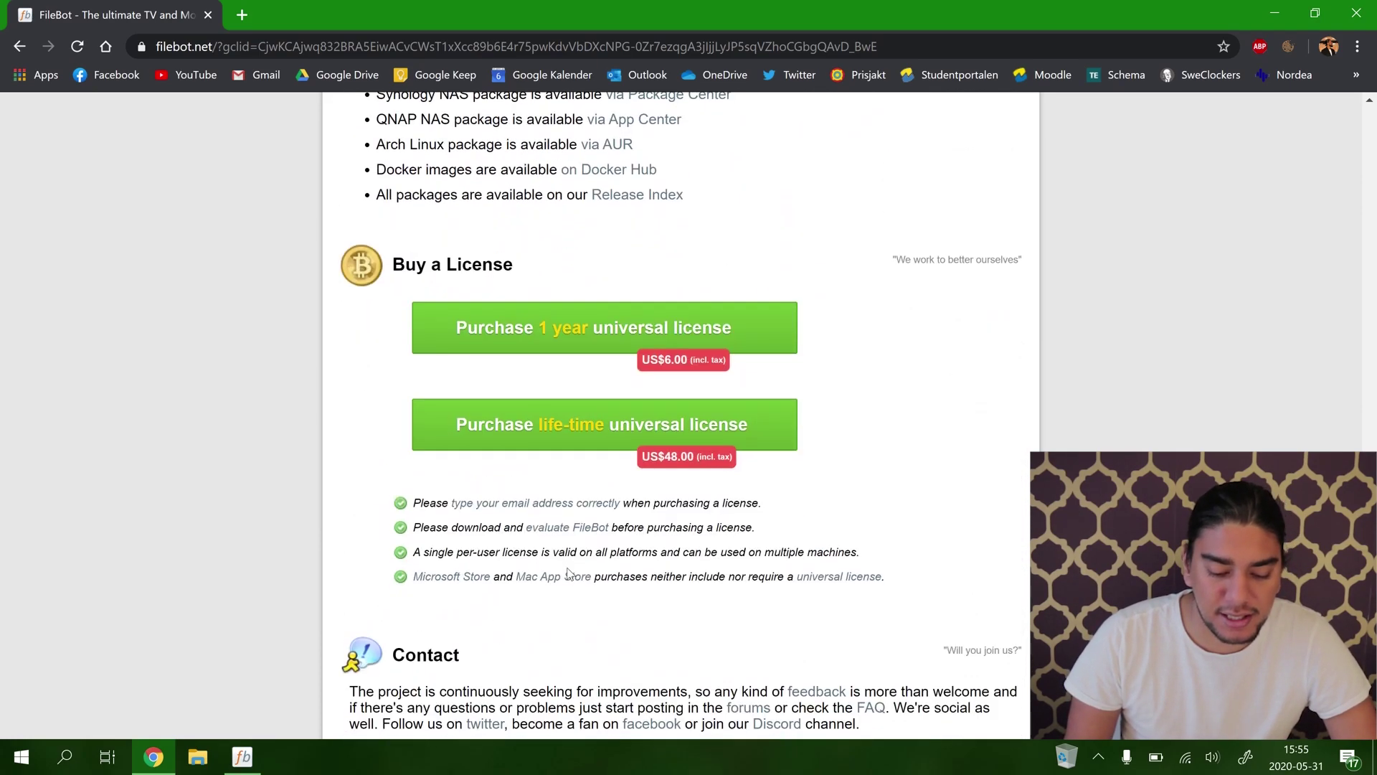
{"action": "scroll", "coordinate": [568, 573], "scroll_direction": "down", "scroll_amount": 1}
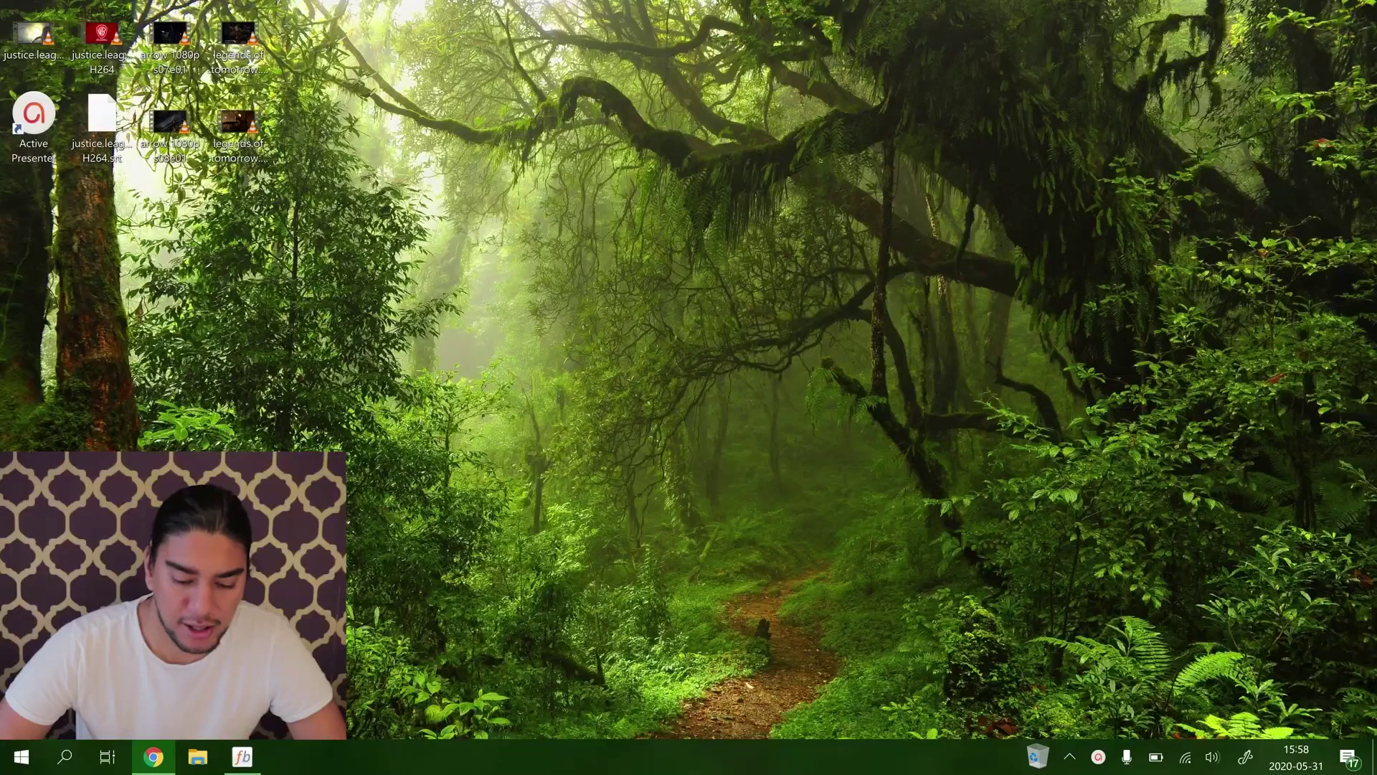
Bring up FileBot's Rename panel and show its Fetch Data source list.
{"action": "left_click", "coordinate": [244, 760]}
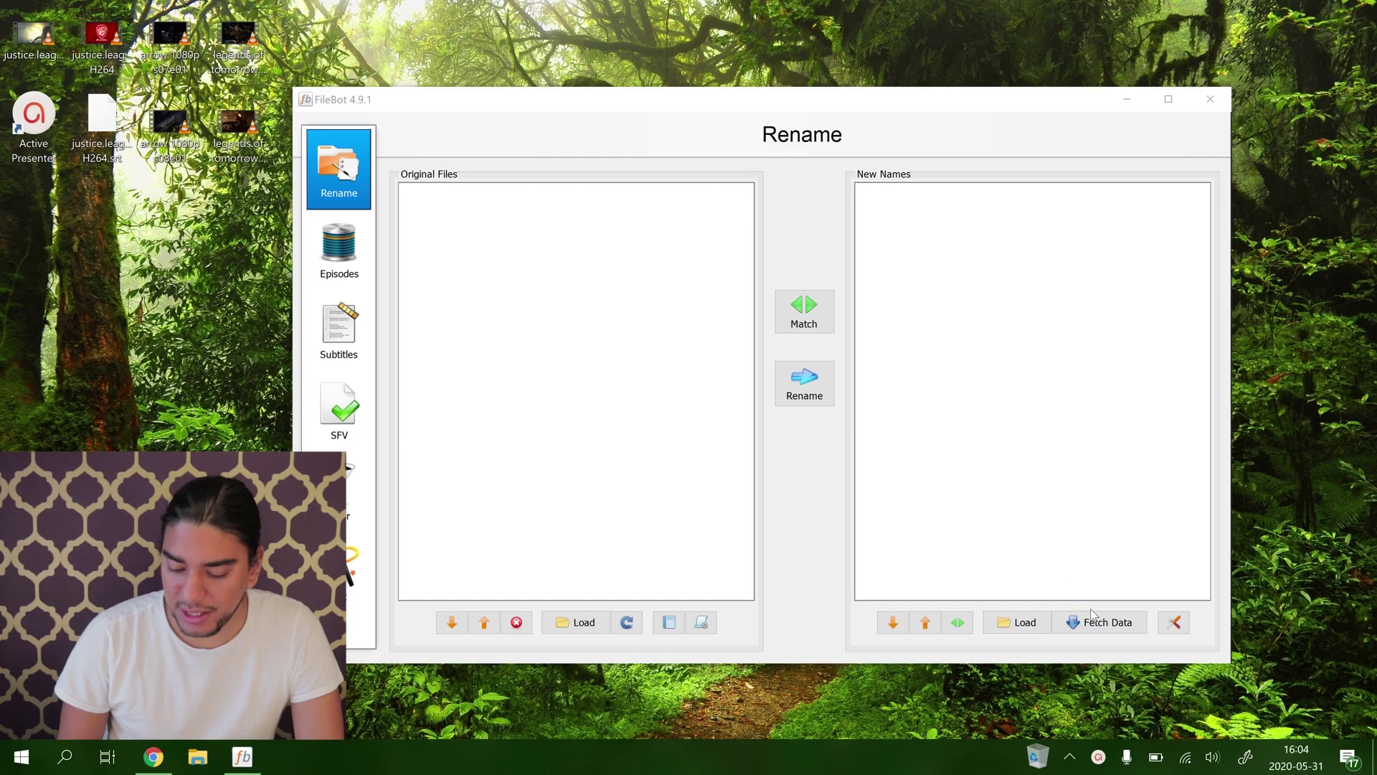
{"action": "left_click", "coordinate": [1096, 624]}
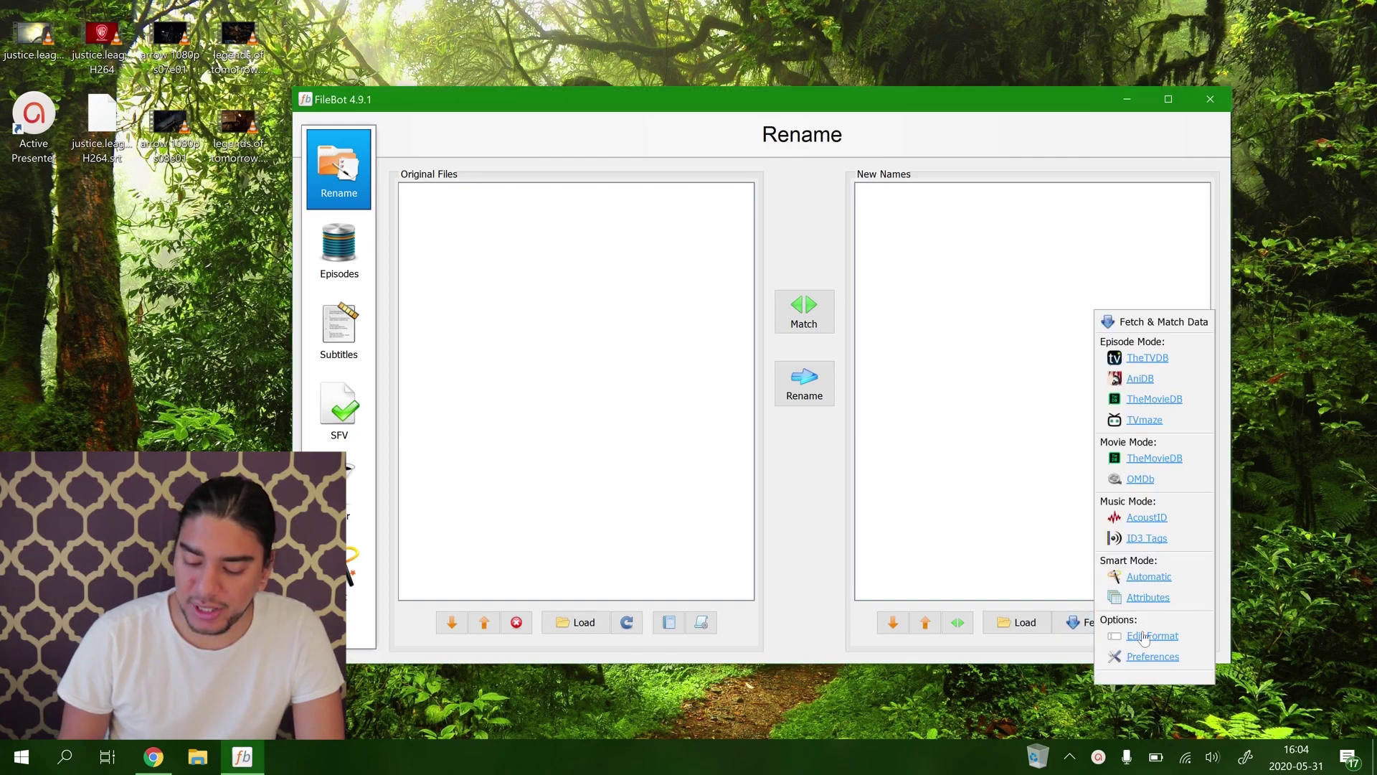
Inspect the 'Title (Year)' Movie Format pattern, then view the Episode Format examples.
{"action": "left_click", "coordinate": [1144, 636]}
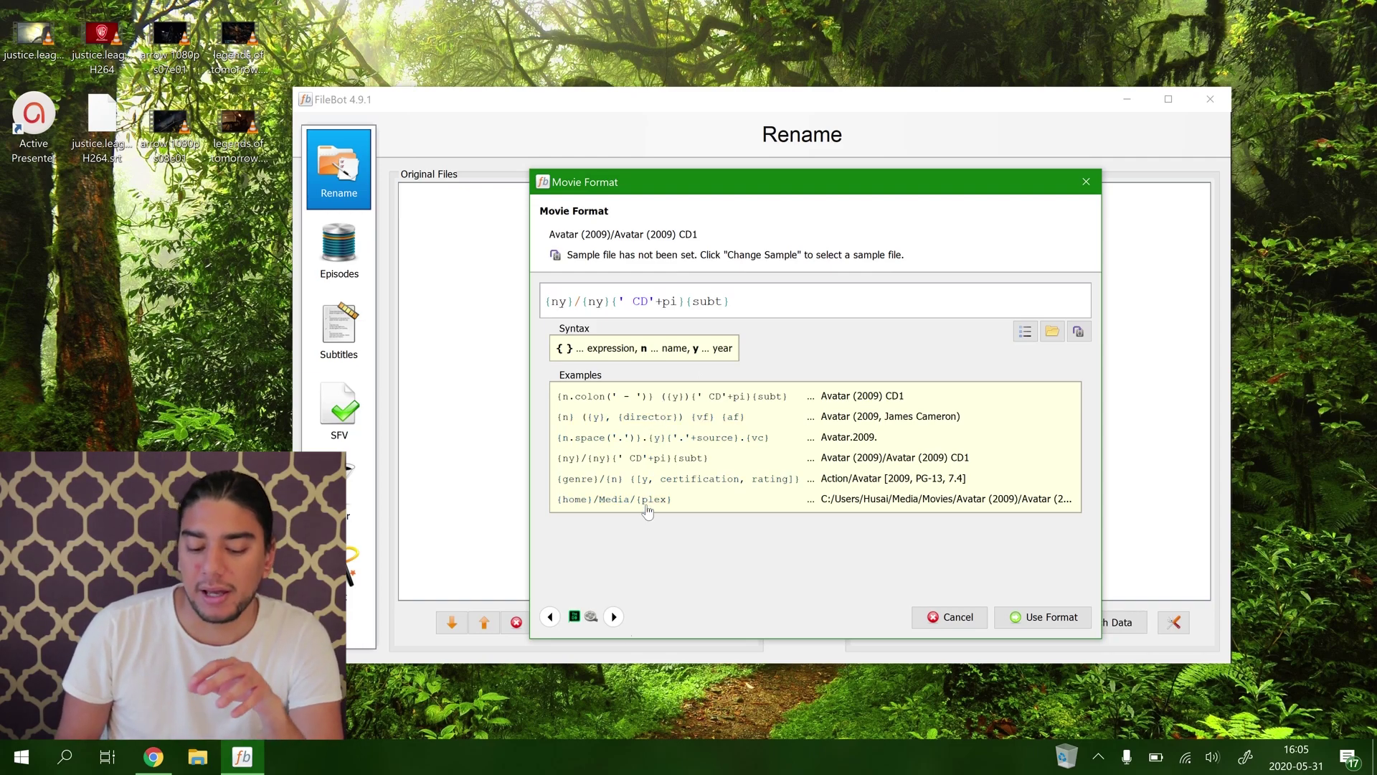
{"action": "left_click", "coordinate": [614, 616]}
{"action": "left_click", "coordinate": [550, 617]}
{"action": "left_click", "coordinate": [550, 616]}
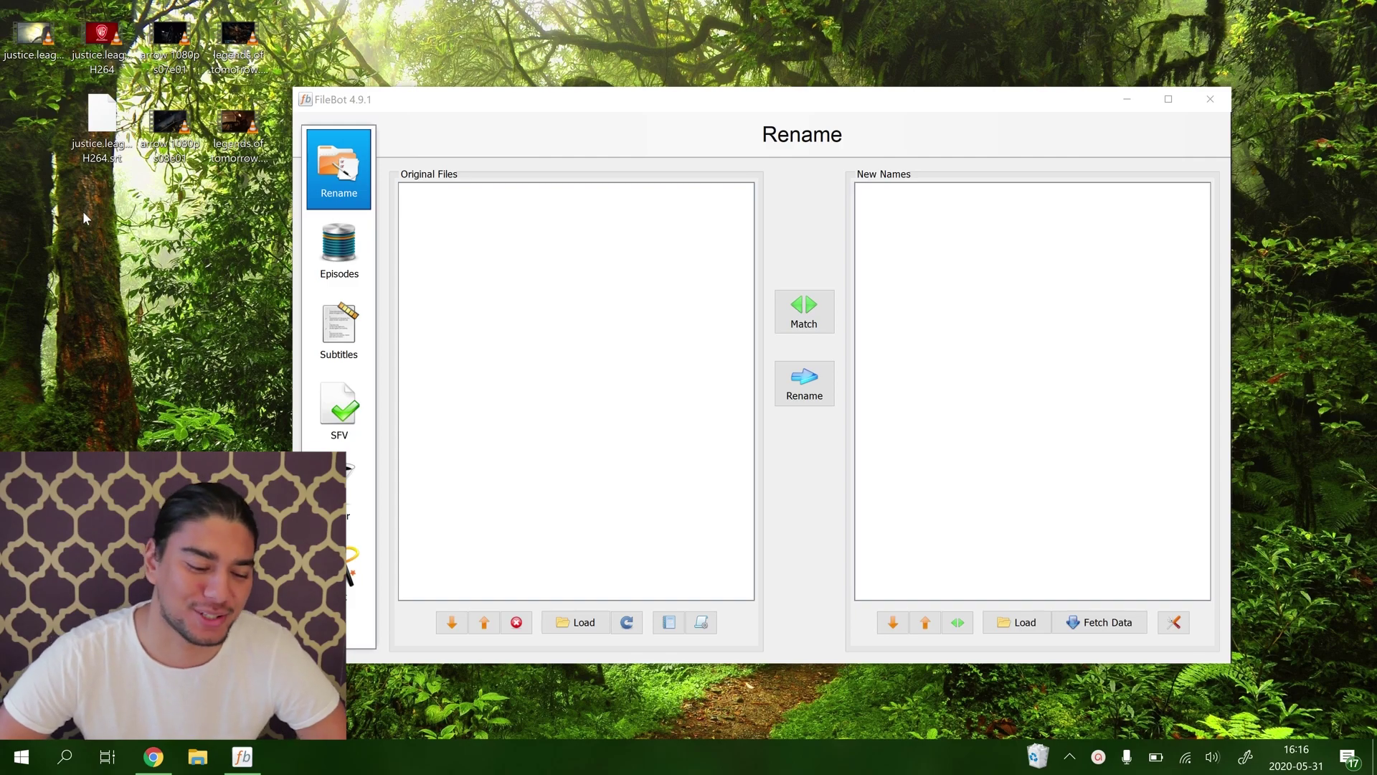
Load the Apokolips War video, match it on TheMovieDB in Movie Mode, and attempt the rename.
{"action": "left_click", "coordinate": [31, 54]}
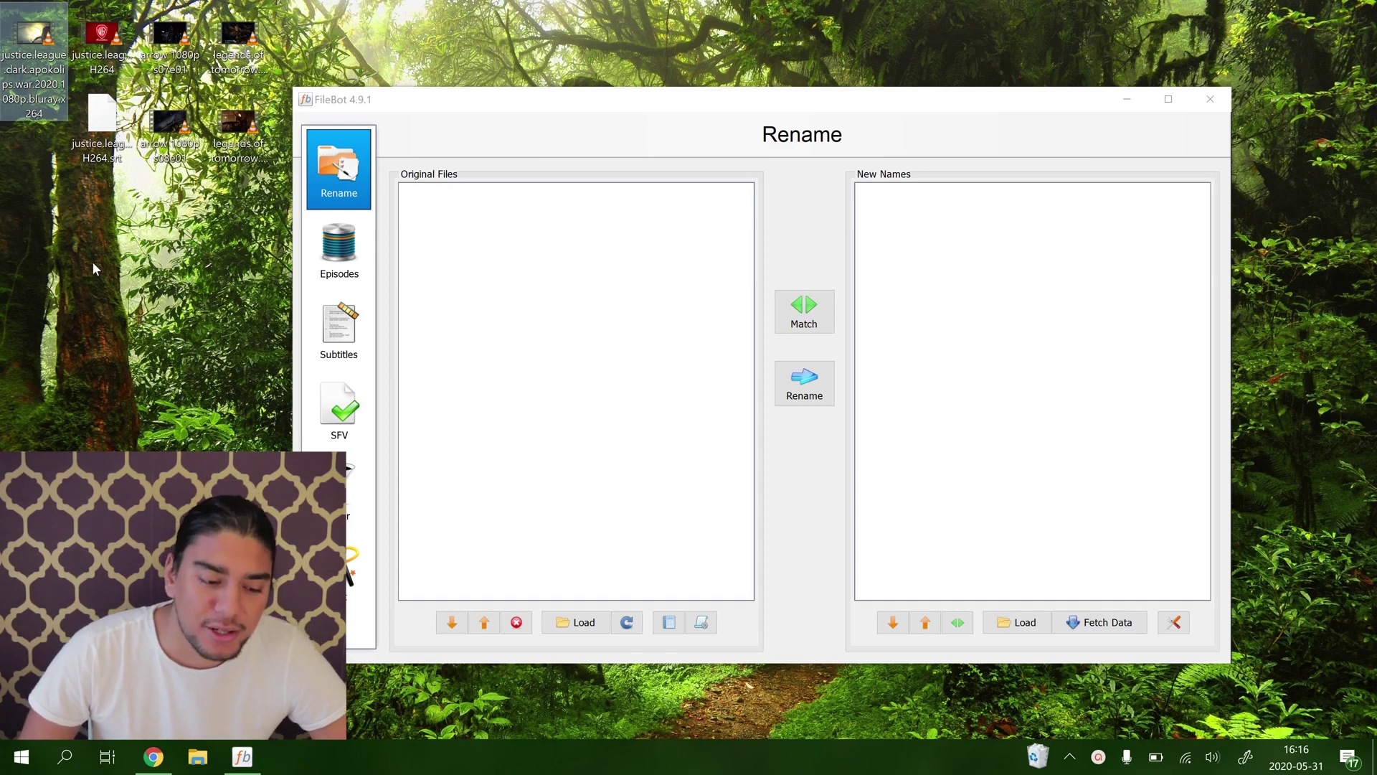
{"action": "left_click_drag", "start_coordinate": [32, 48], "coordinate": [450, 275]}
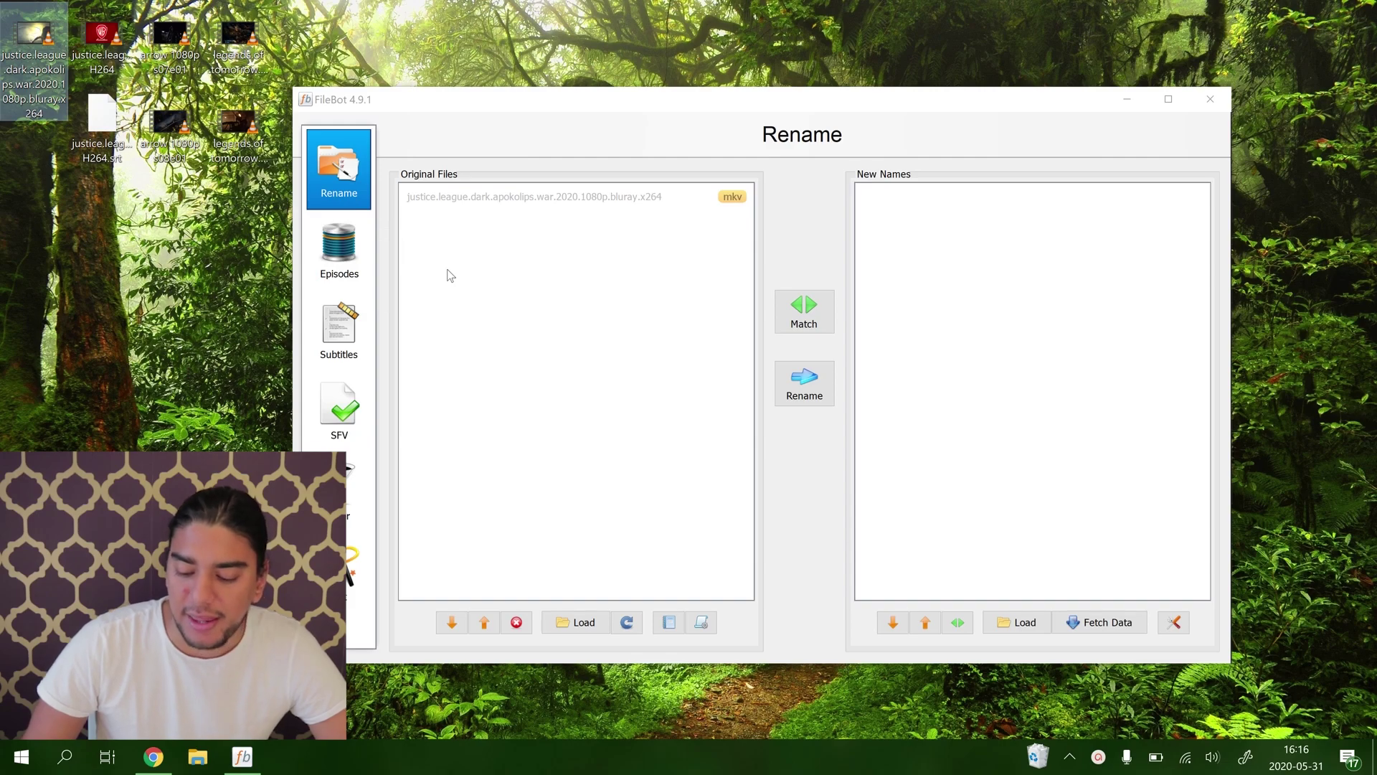
{"action": "left_click", "coordinate": [1099, 621]}
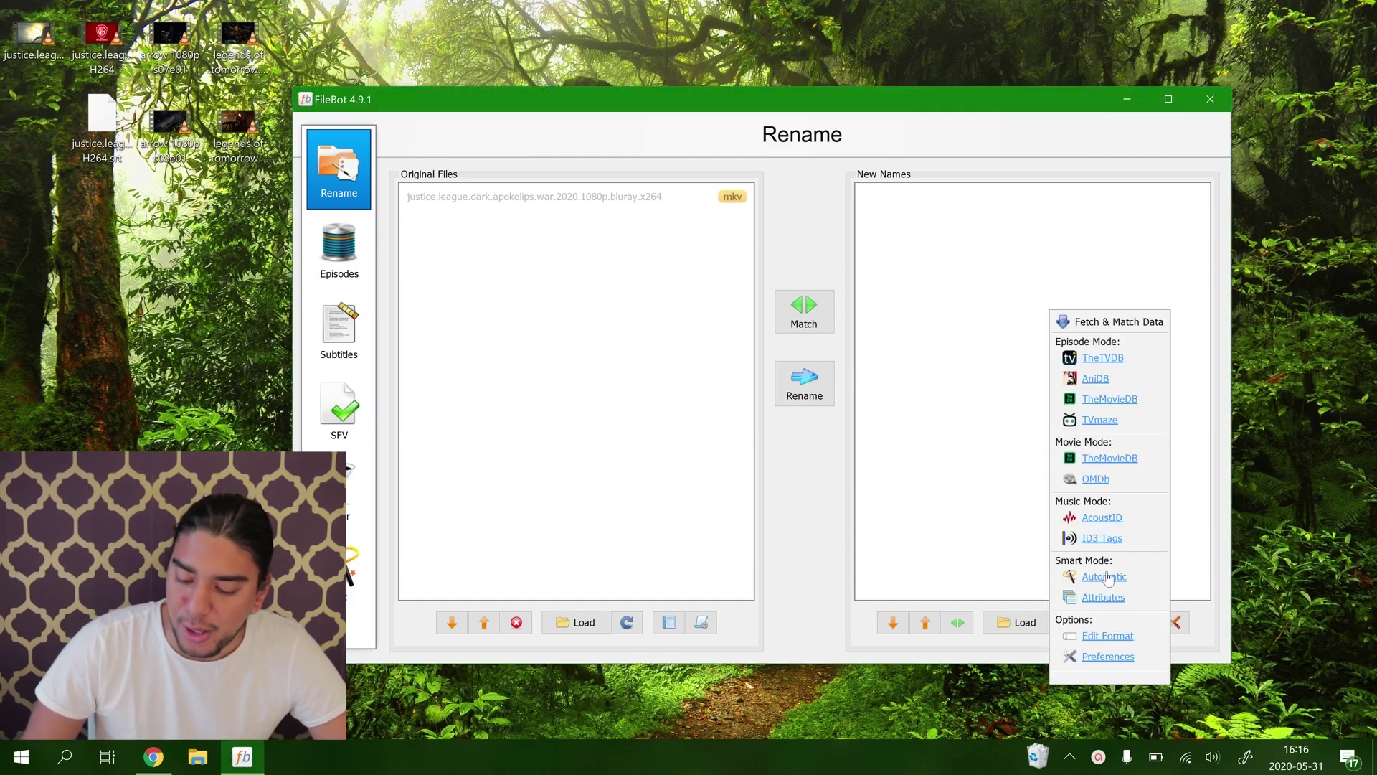
{"action": "left_click", "coordinate": [1123, 459]}
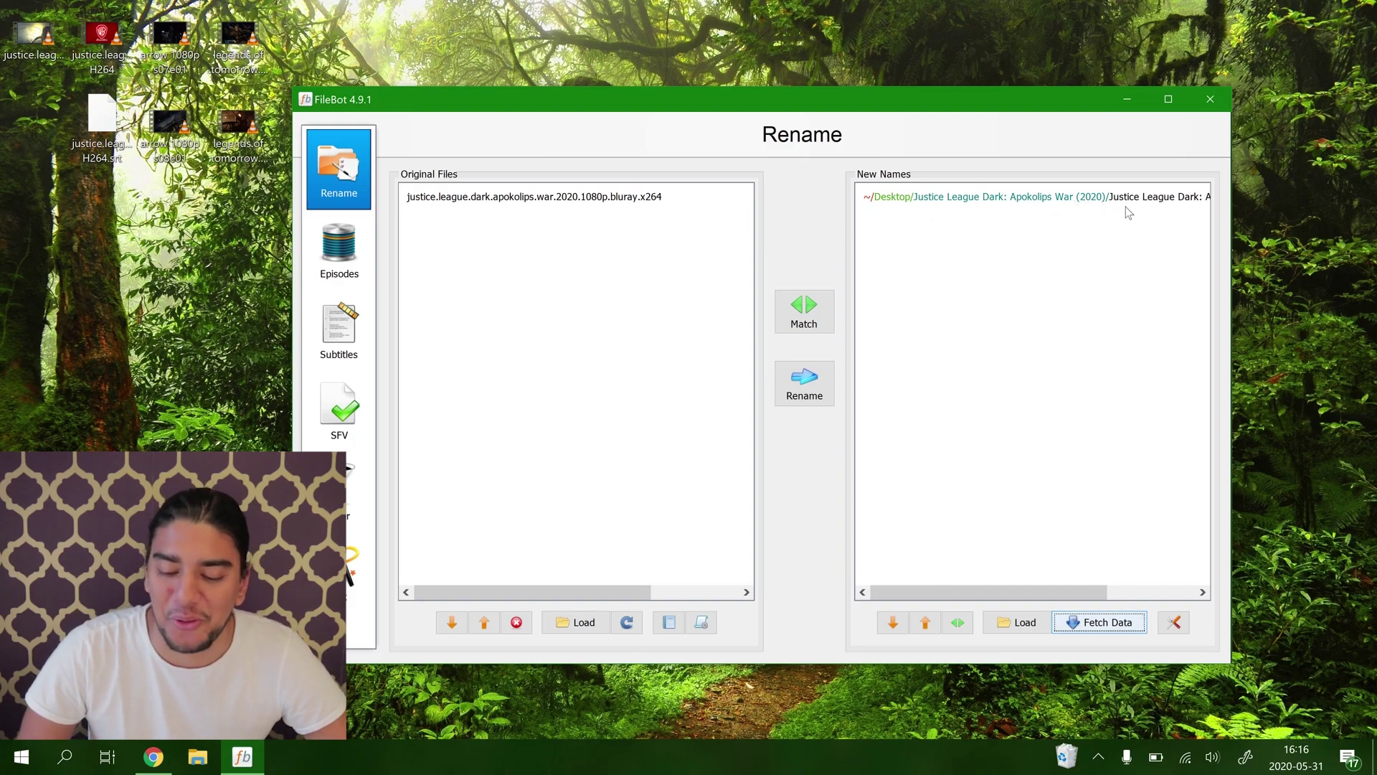
{"action": "left_click", "coordinate": [814, 388]}
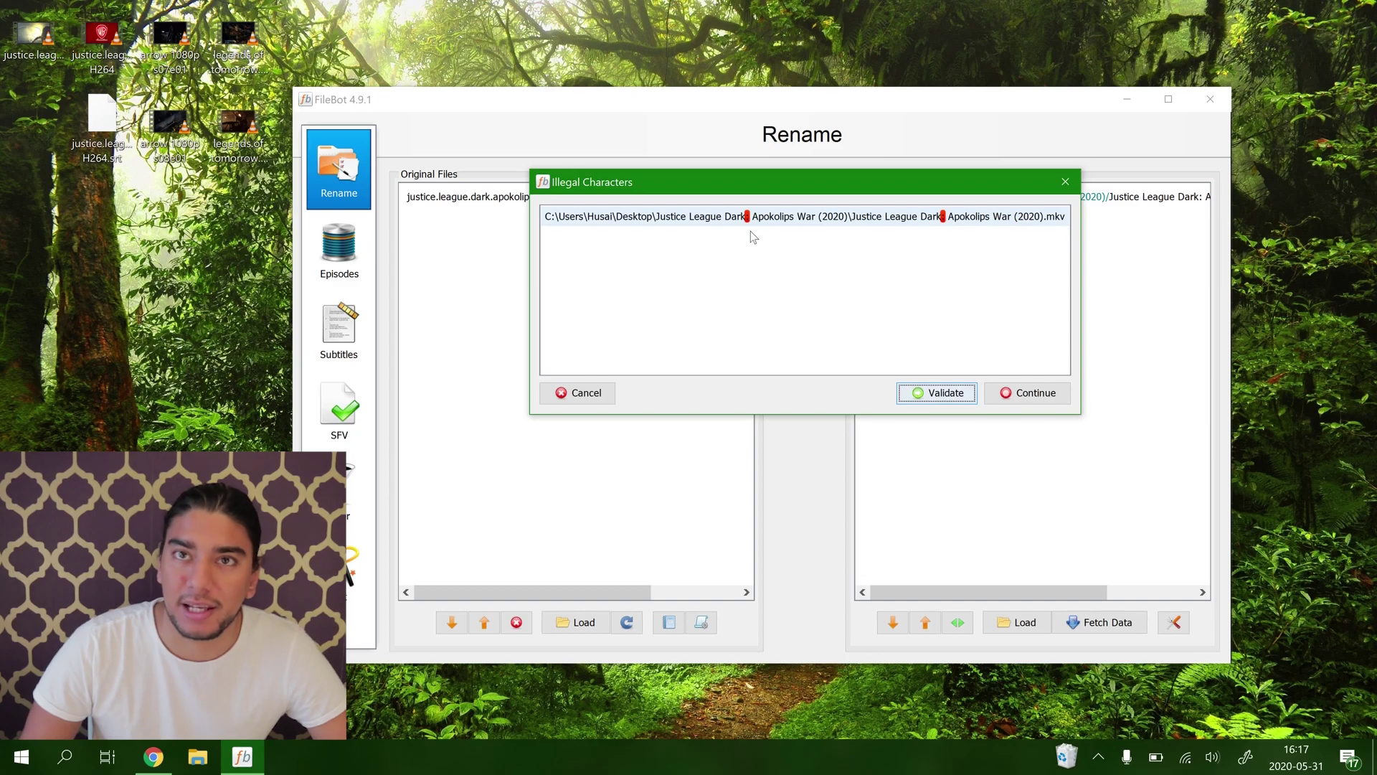
Validate away the colon and continue, producing the 'Justice League Dark Apokolips War (2020)' folder.
{"action": "left_click", "coordinate": [946, 393]}
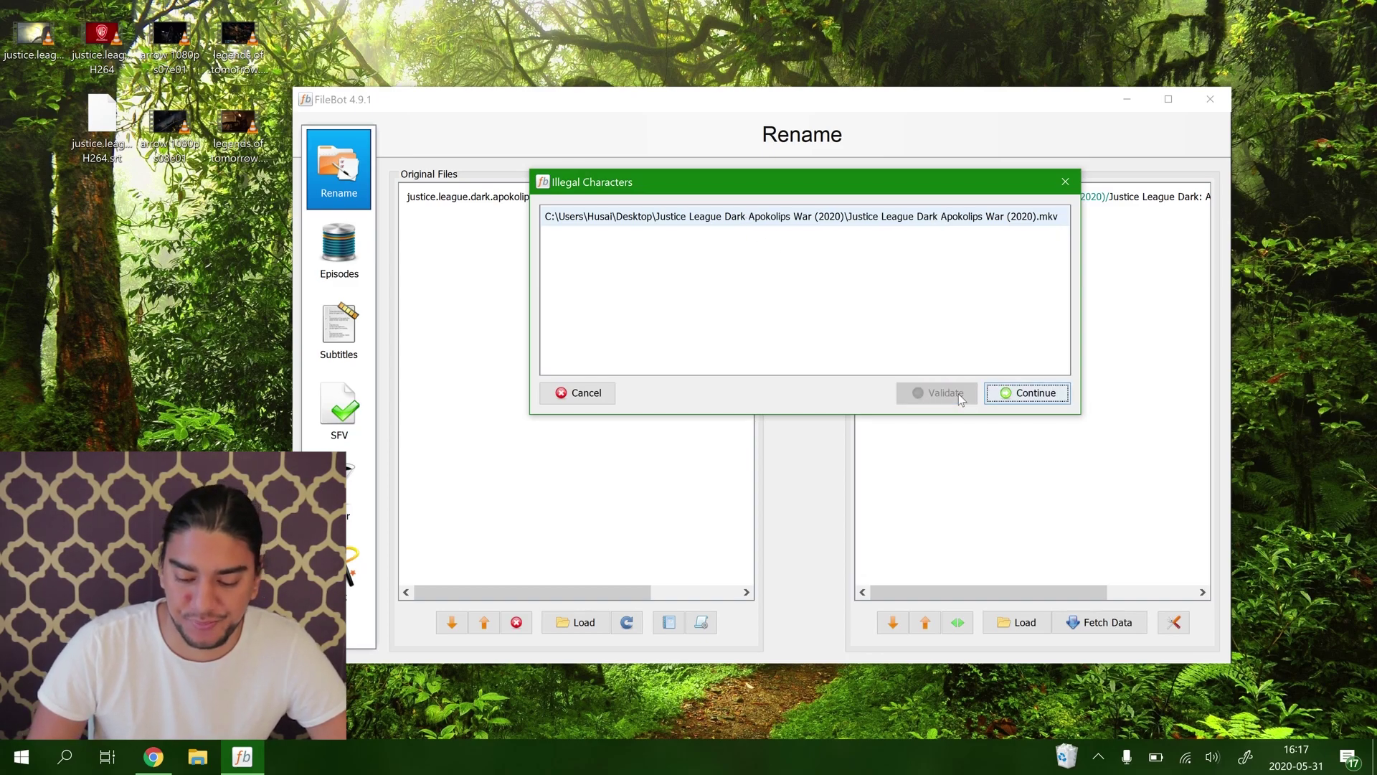
{"action": "left_click", "coordinate": [1035, 400]}
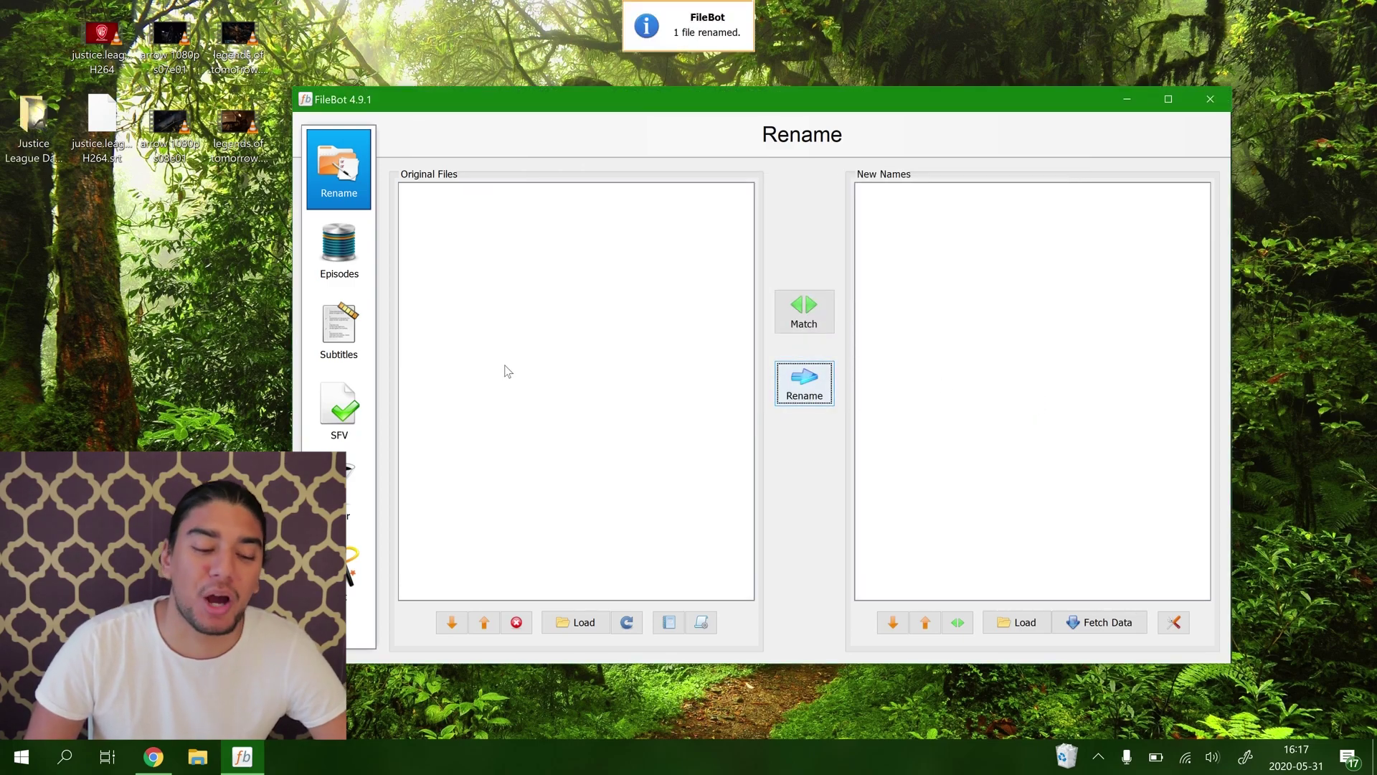
{"action": "left_click", "coordinate": [29, 133]}
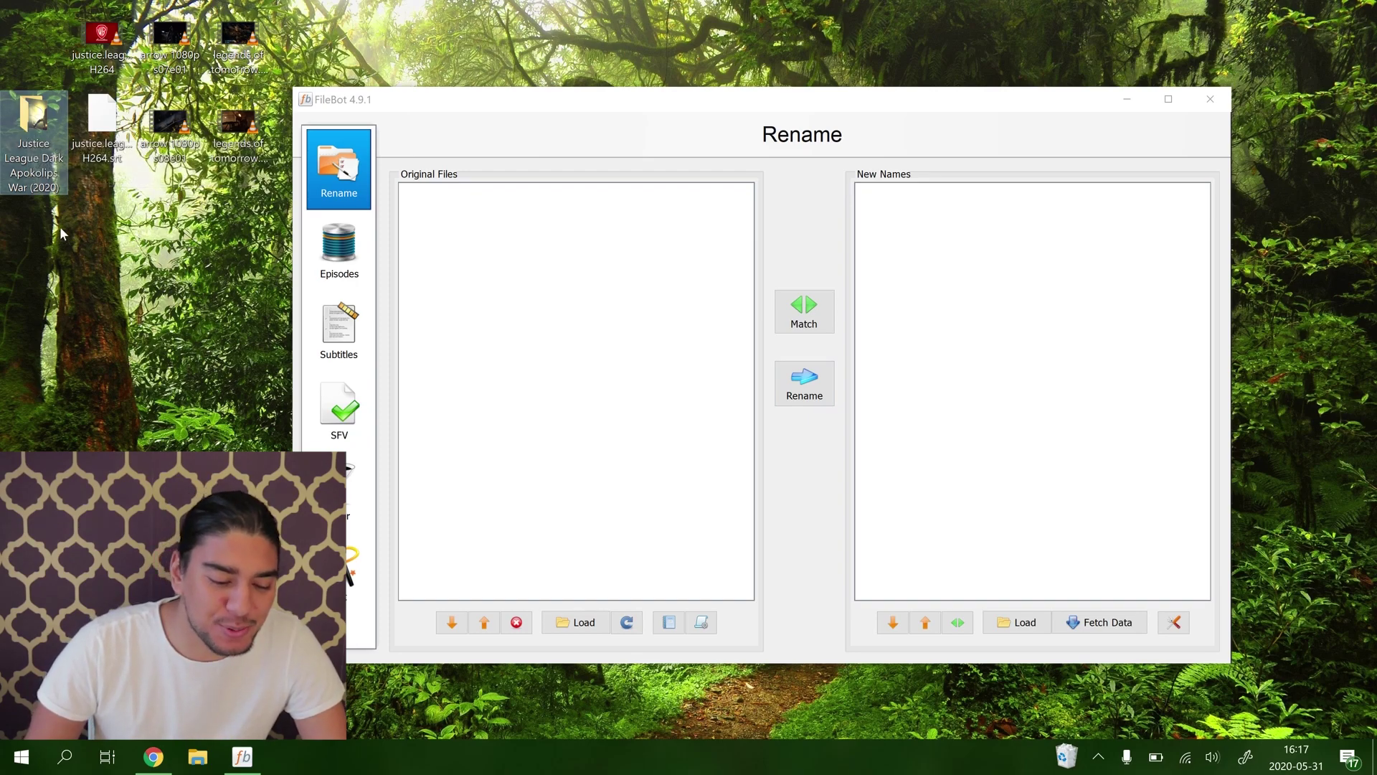
{"action": "left_click_drag", "start_coordinate": [36, 115], "coordinate": [37, 115]}
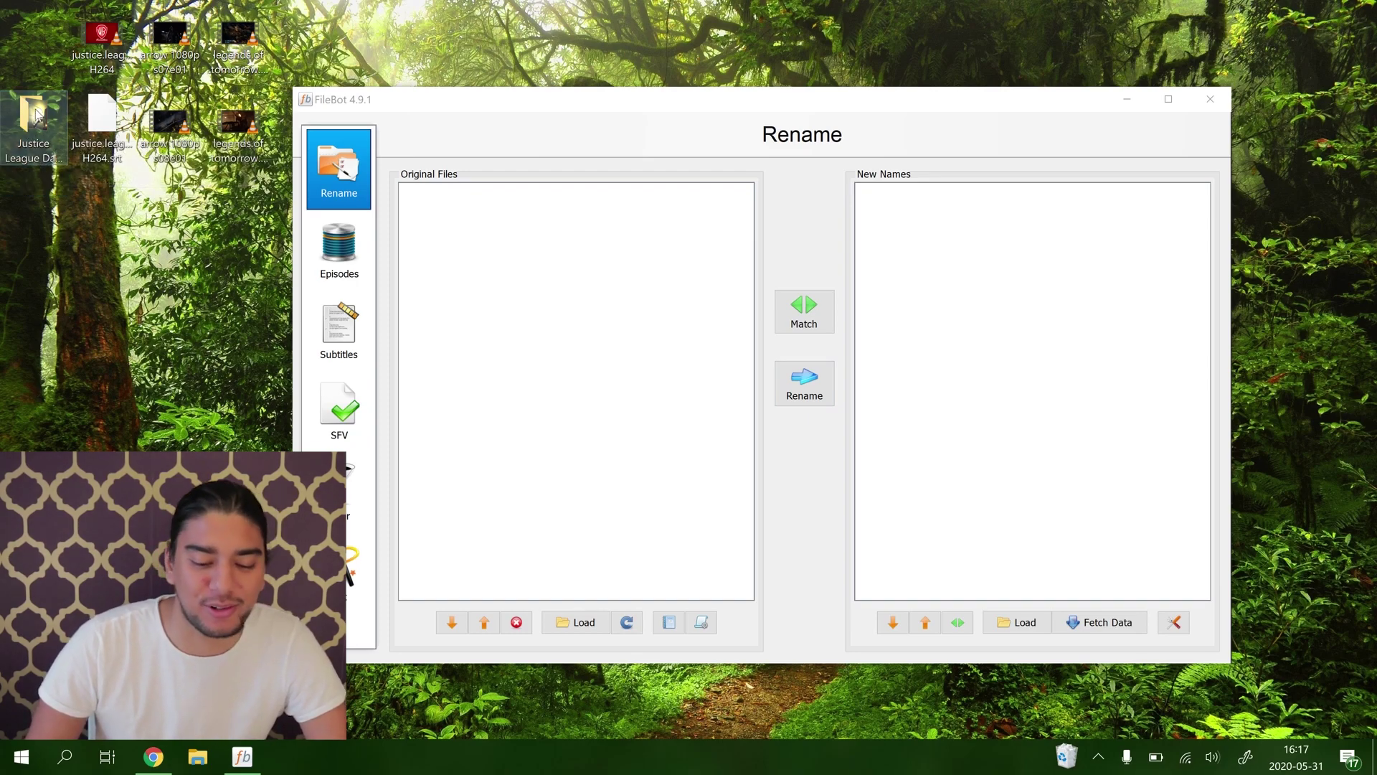
{"action": "double_click", "coordinate": [36, 114]}
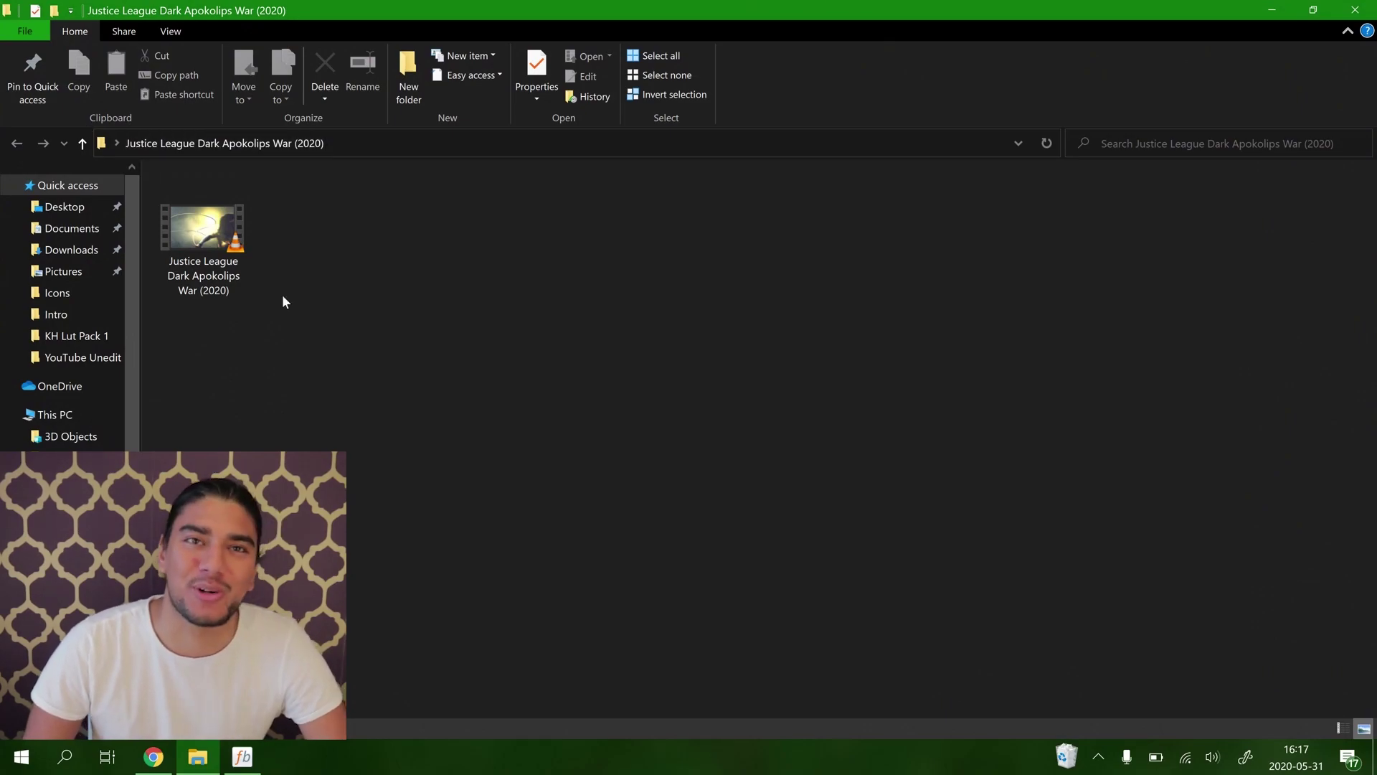
{"action": "left_click", "coordinate": [1371, 7]}
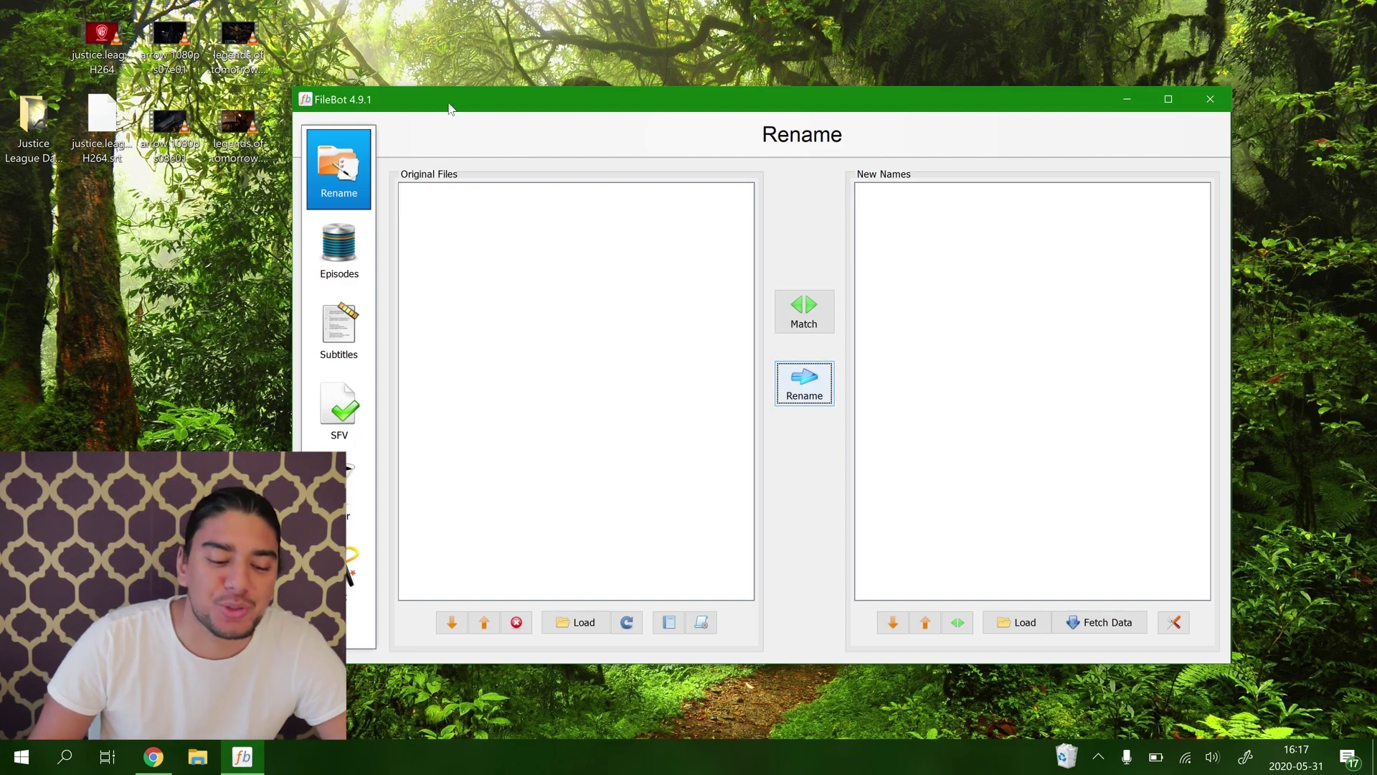
{"action": "left_click_drag", "start_coordinate": [97, 195], "coordinate": [106, 32]}
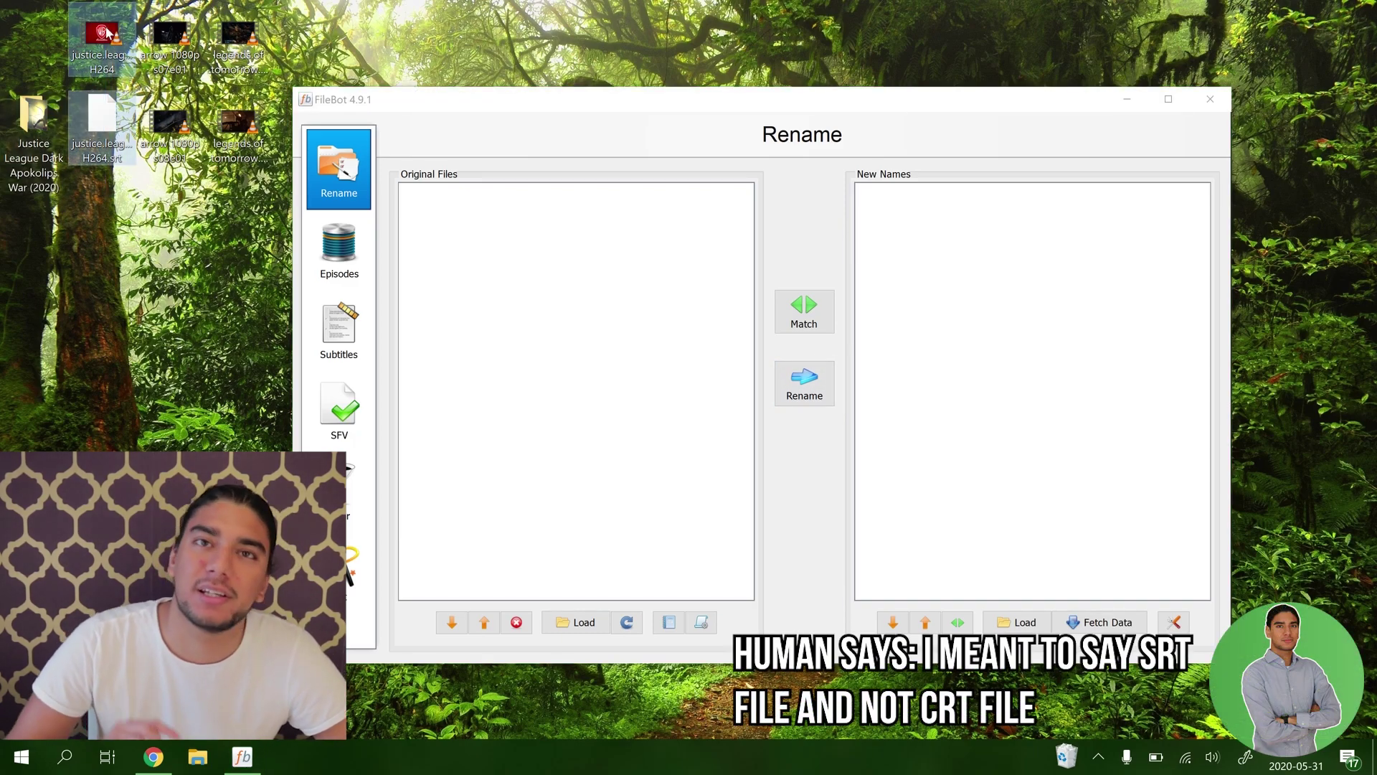
Load the Fatal Five video and subtitle, match on TheMovieDB, and rename into its 2019 folder.
{"action": "left_click_drag", "start_coordinate": [106, 32], "coordinate": [432, 276]}
{"action": "left_click", "coordinate": [1099, 622]}
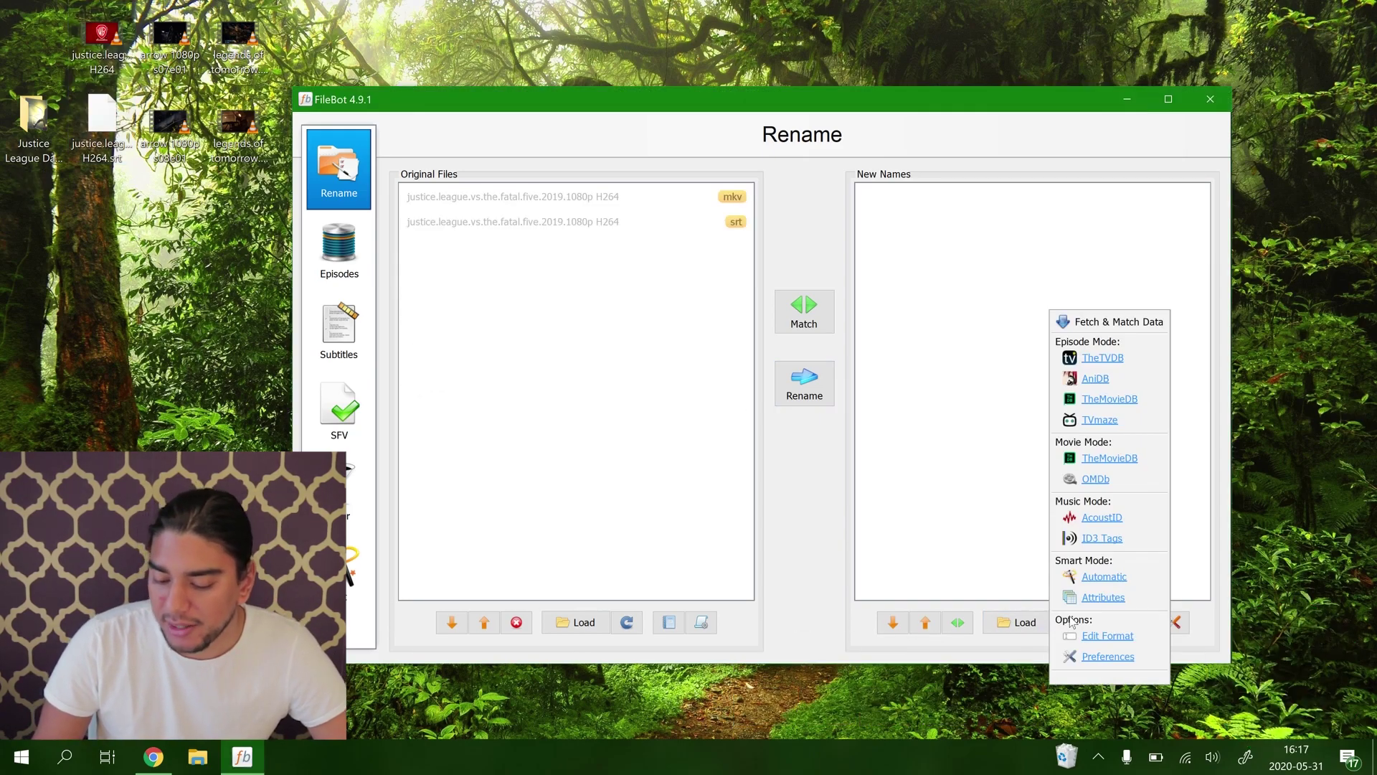
{"action": "left_click", "coordinate": [1106, 459]}
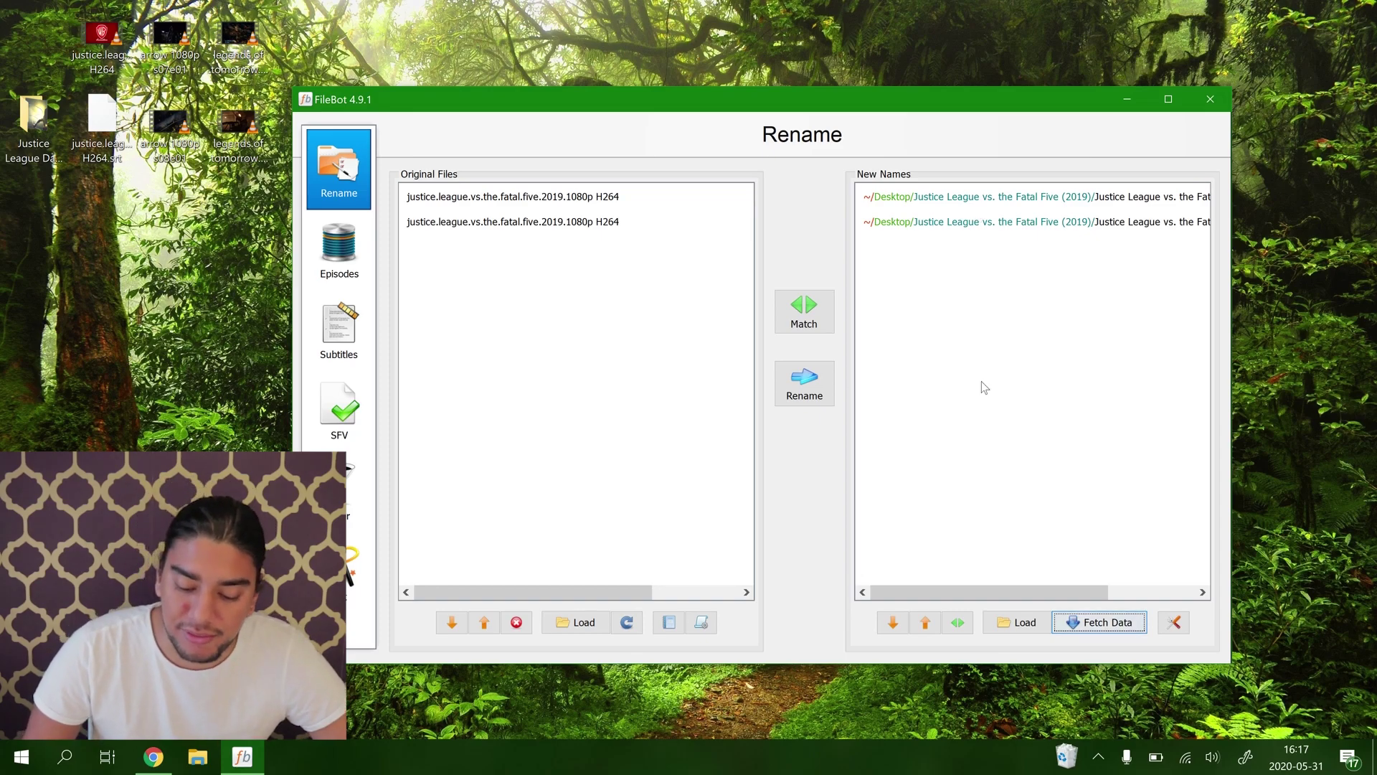
{"action": "left_click", "coordinate": [804, 386]}
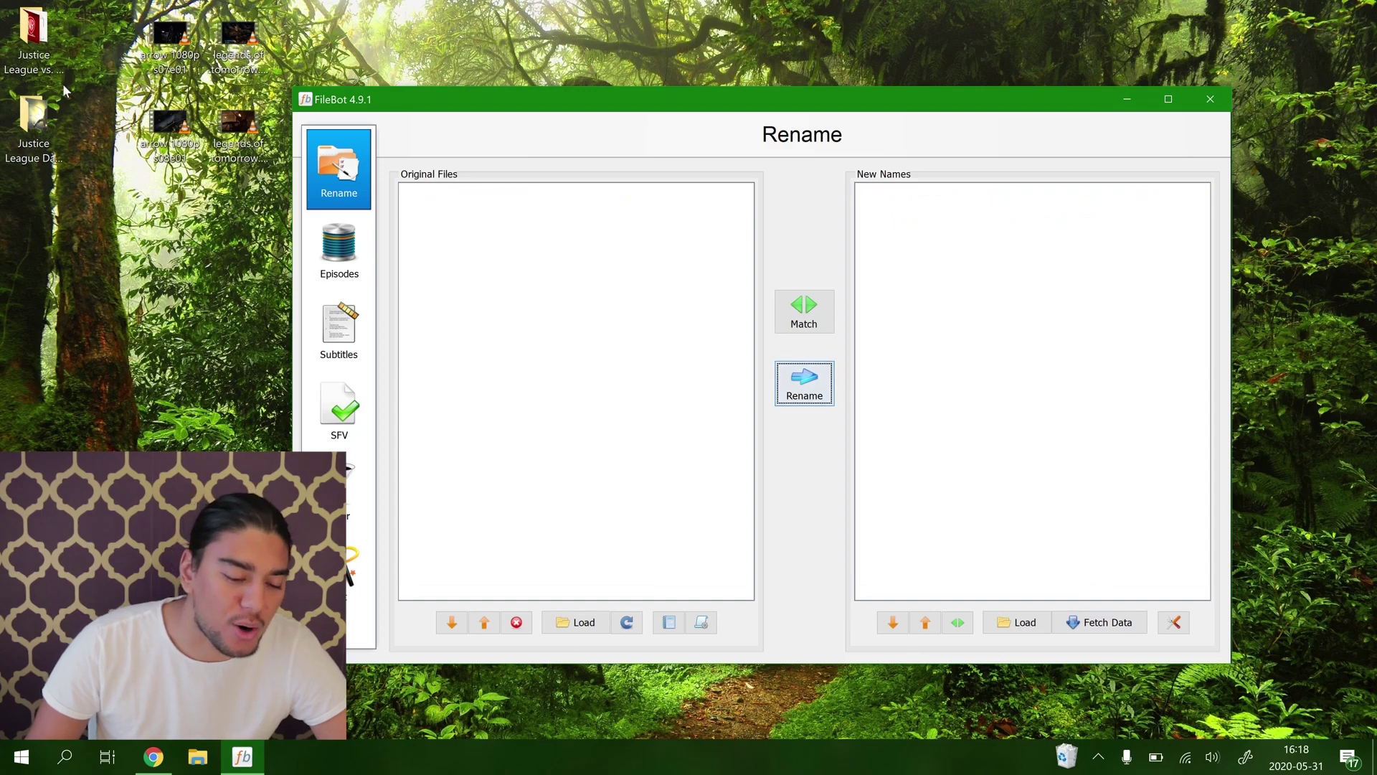
{"action": "left_click", "coordinate": [24, 65]}
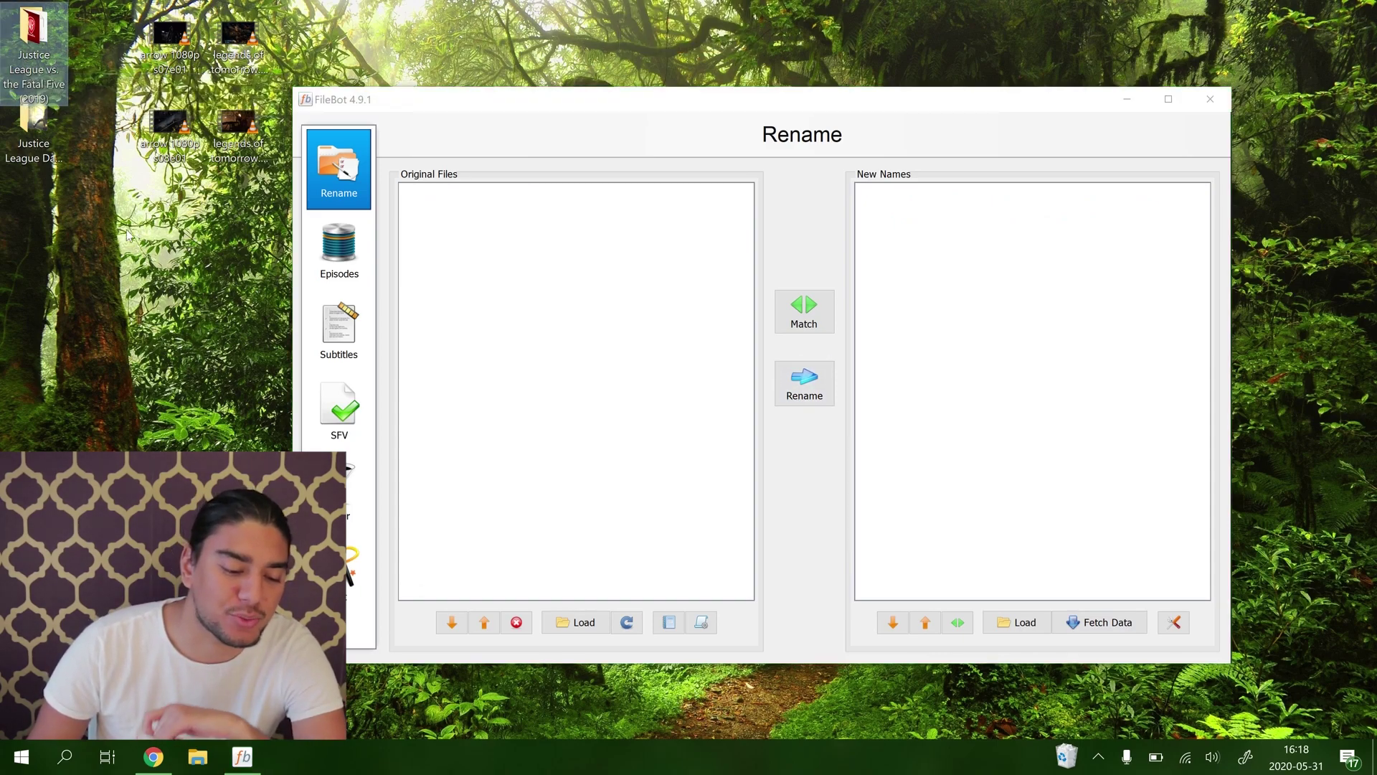
{"action": "double_click", "coordinate": [33, 37]}
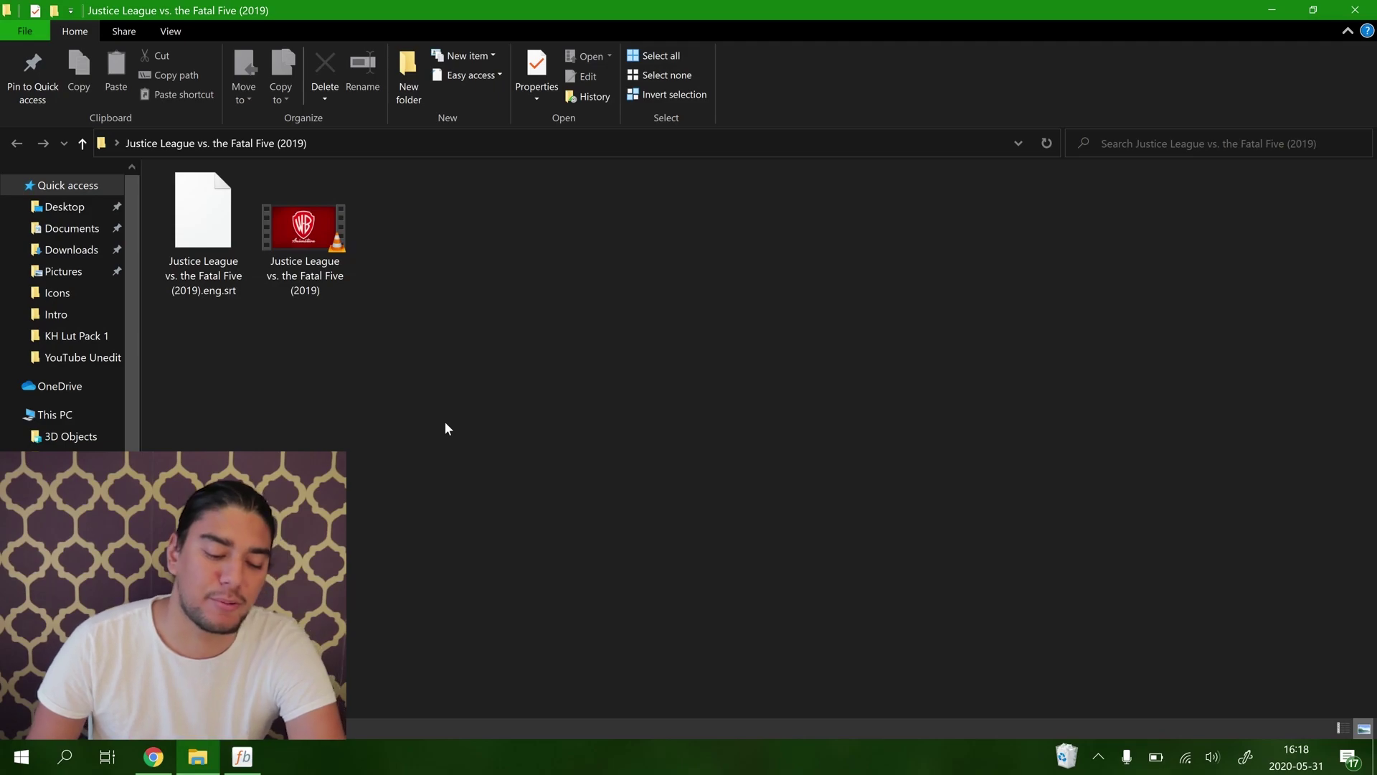
{"action": "left_click_drag", "start_coordinate": [444, 422], "coordinate": [717, 310]}
{"action": "left_click", "coordinate": [1355, 9]}
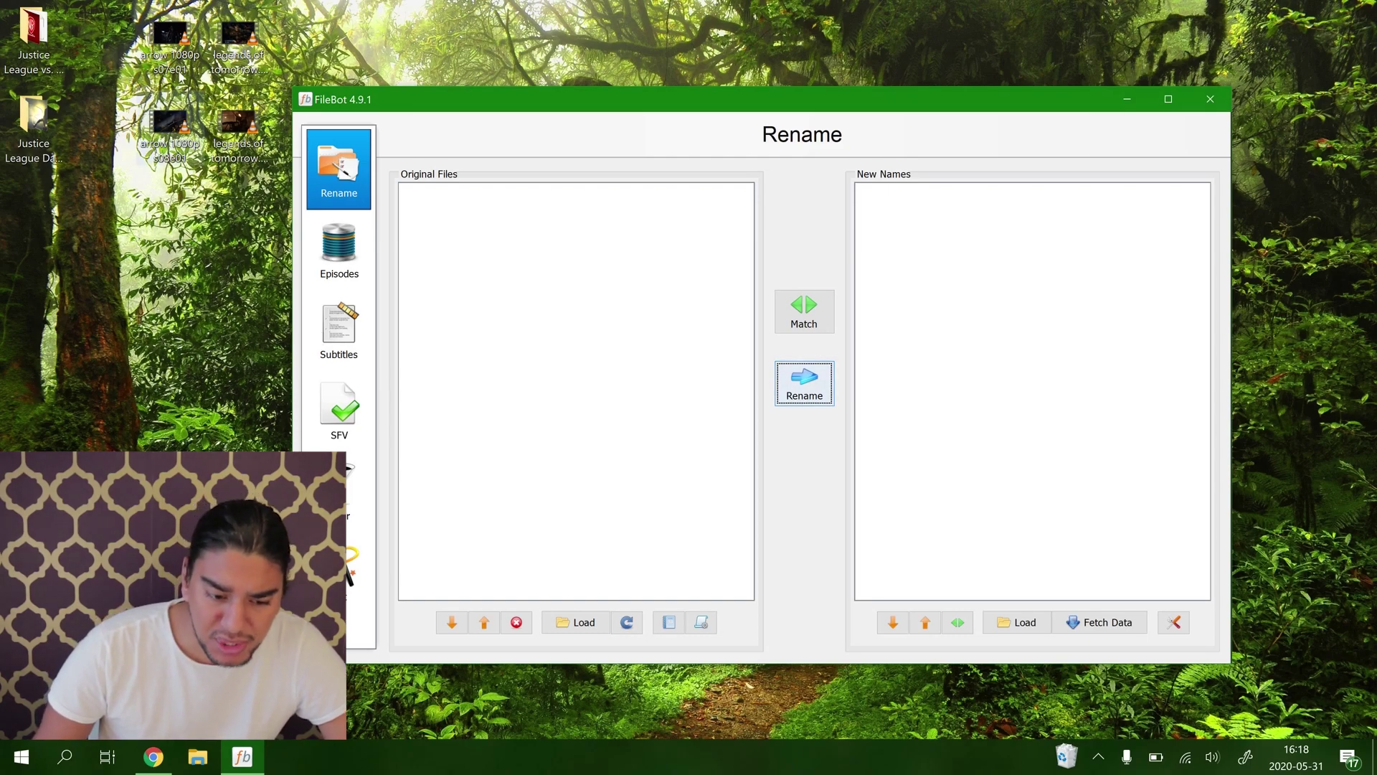
Load both Arrow episodes, match on TheTVDB, and rename into 'Arrow (2012)' Season 7 and 8 folders.
{"action": "left_click", "coordinate": [174, 33]}
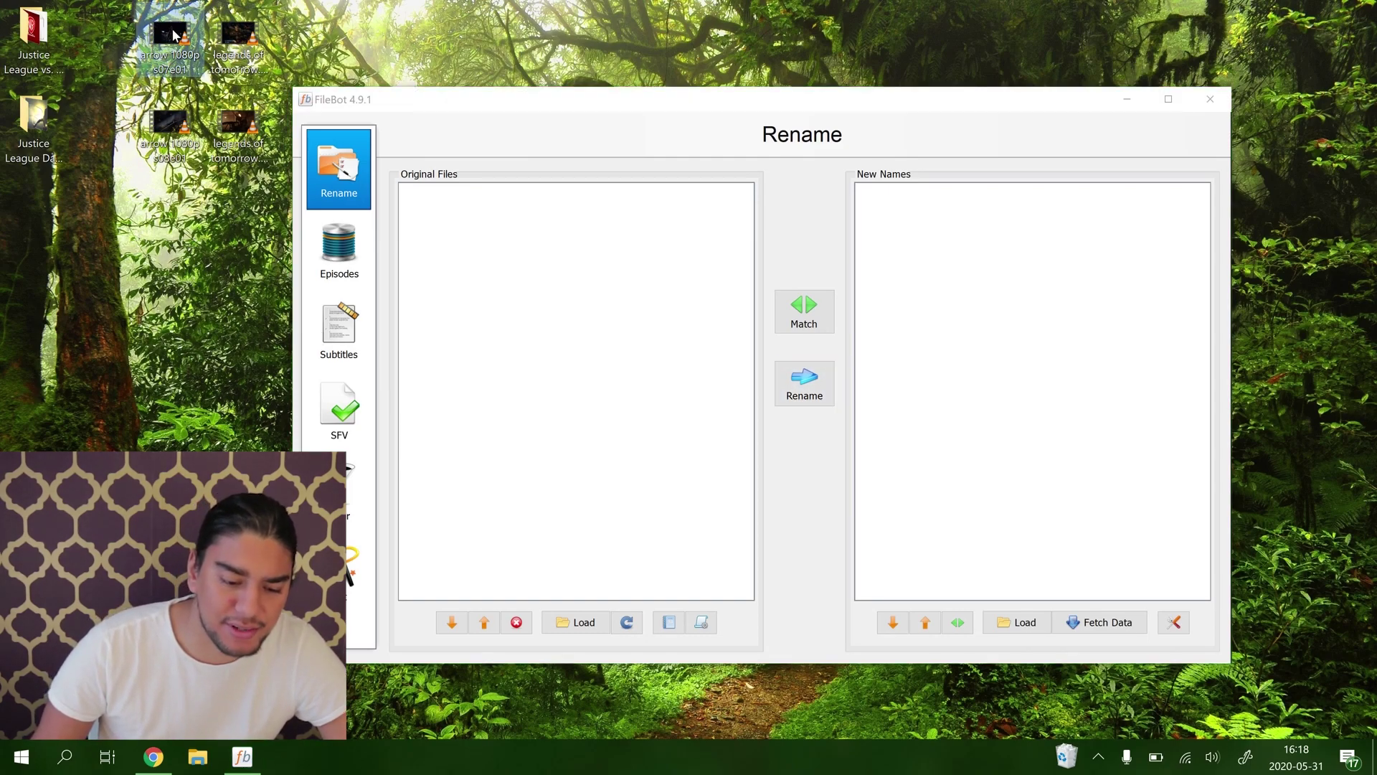
{"action": "left_click", "coordinate": [169, 125]}
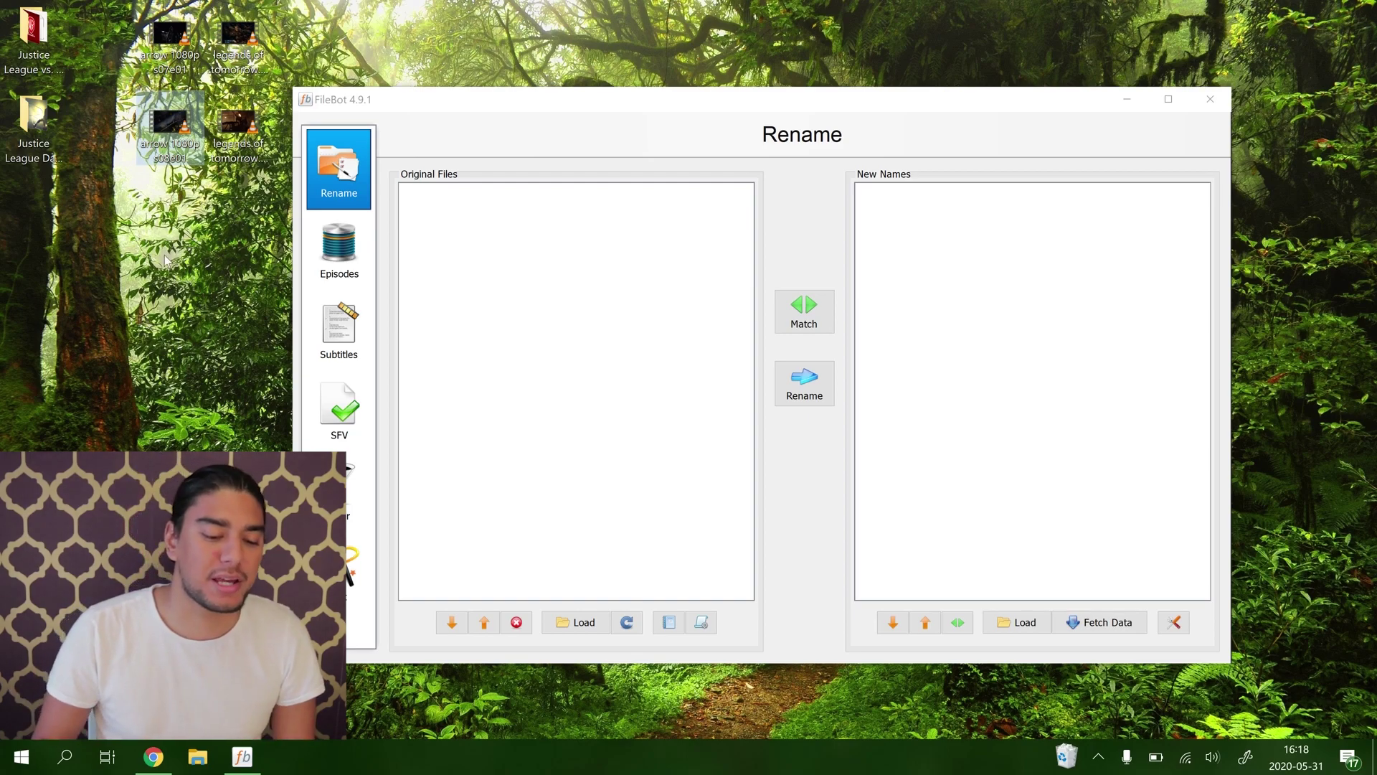
{"action": "left_click", "coordinate": [148, 220]}
{"action": "left_click_drag", "start_coordinate": [168, 215], "coordinate": [440, 251]}
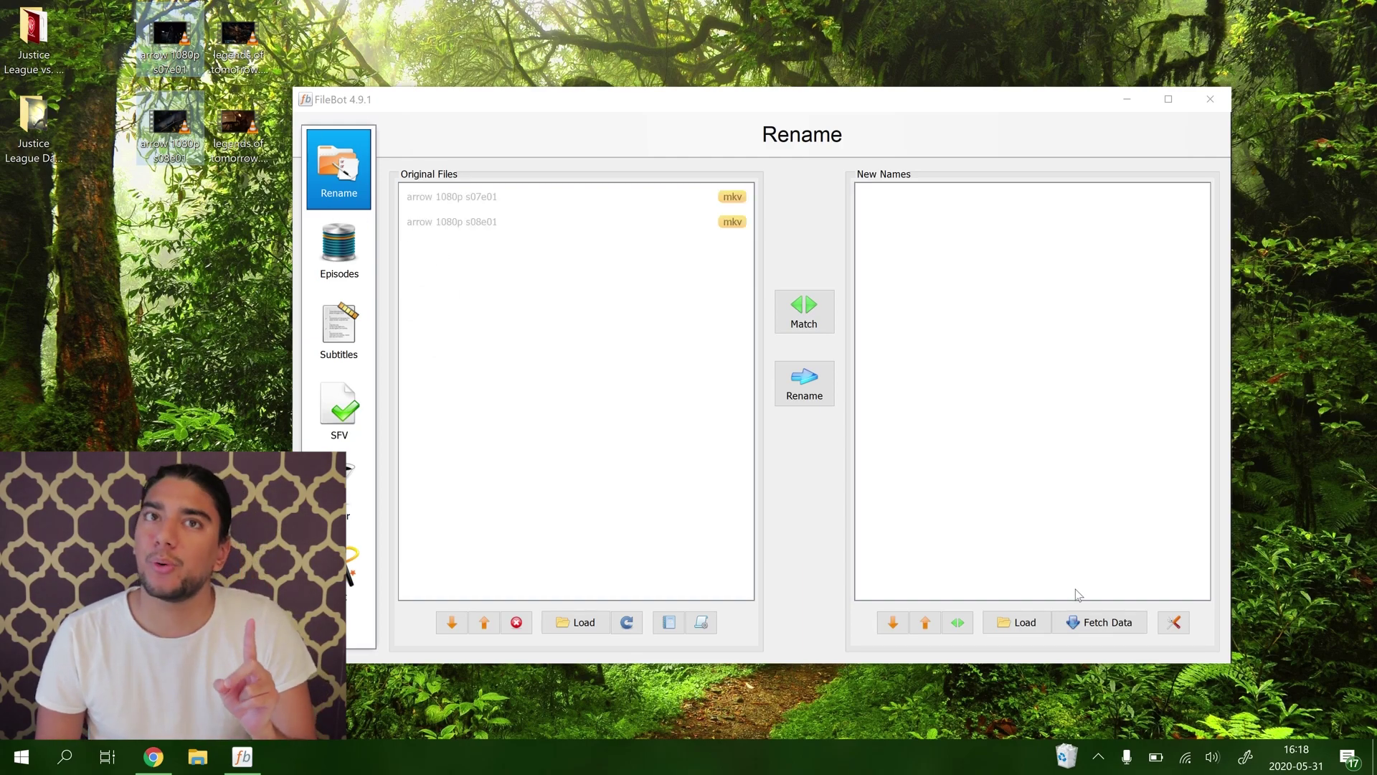
{"action": "left_click", "coordinate": [1096, 621]}
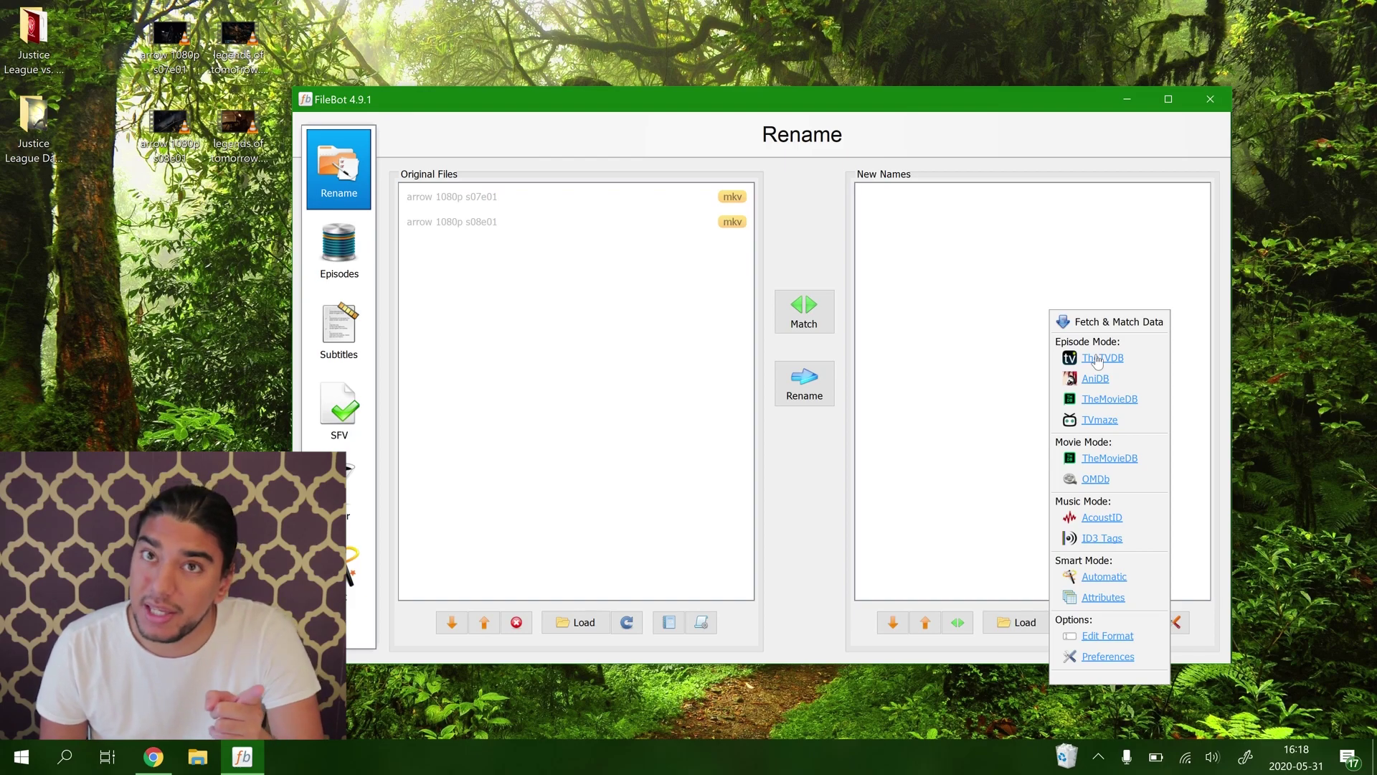
{"action": "left_click", "coordinate": [1101, 358]}
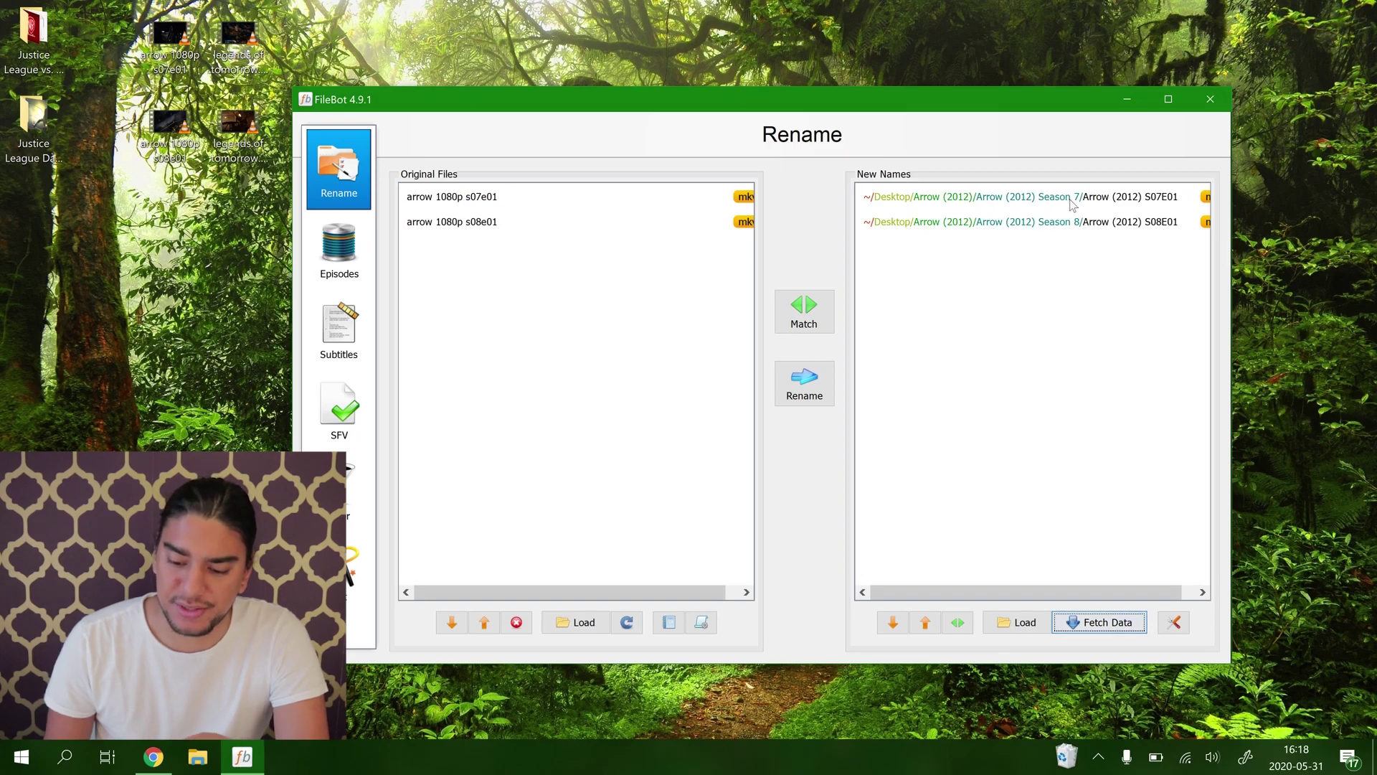
{"action": "left_click", "coordinate": [829, 381]}
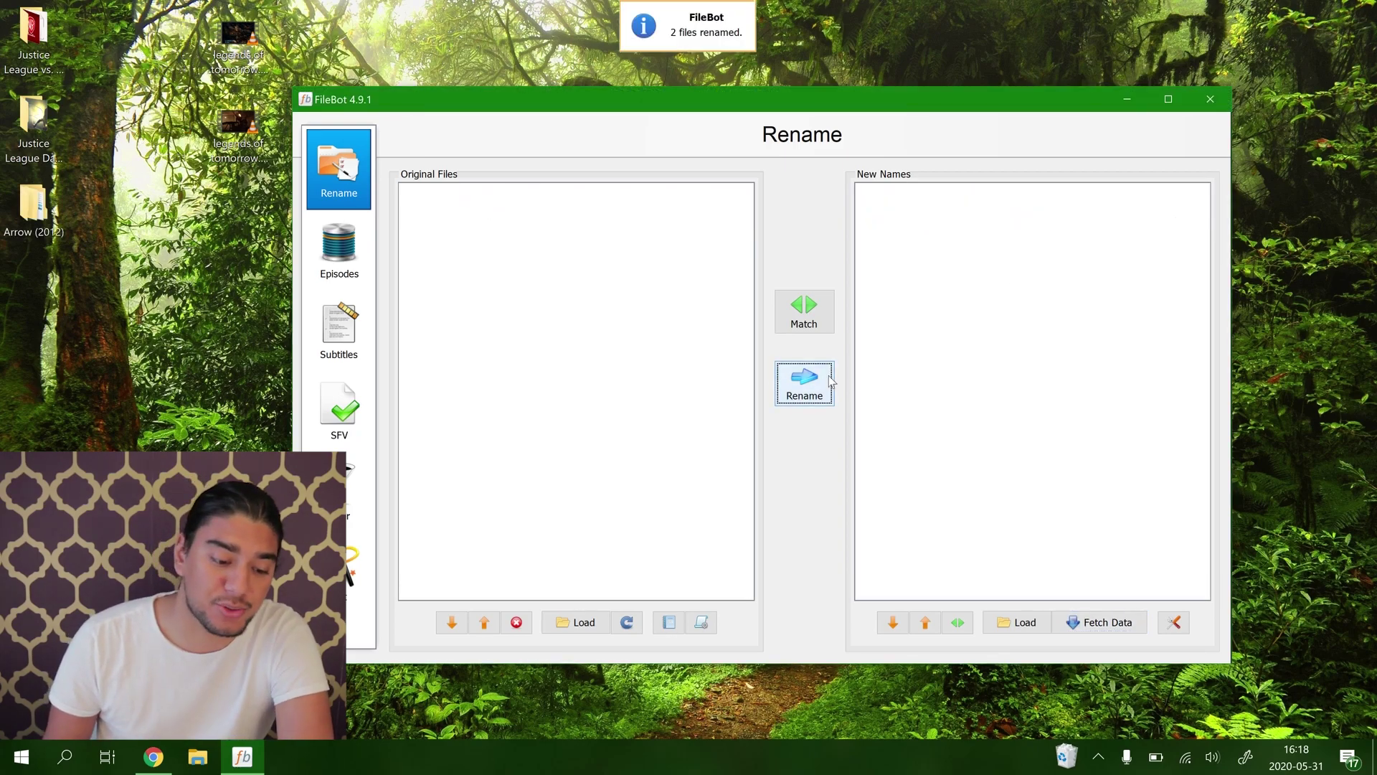
{"action": "right_click", "coordinate": [37, 205]}
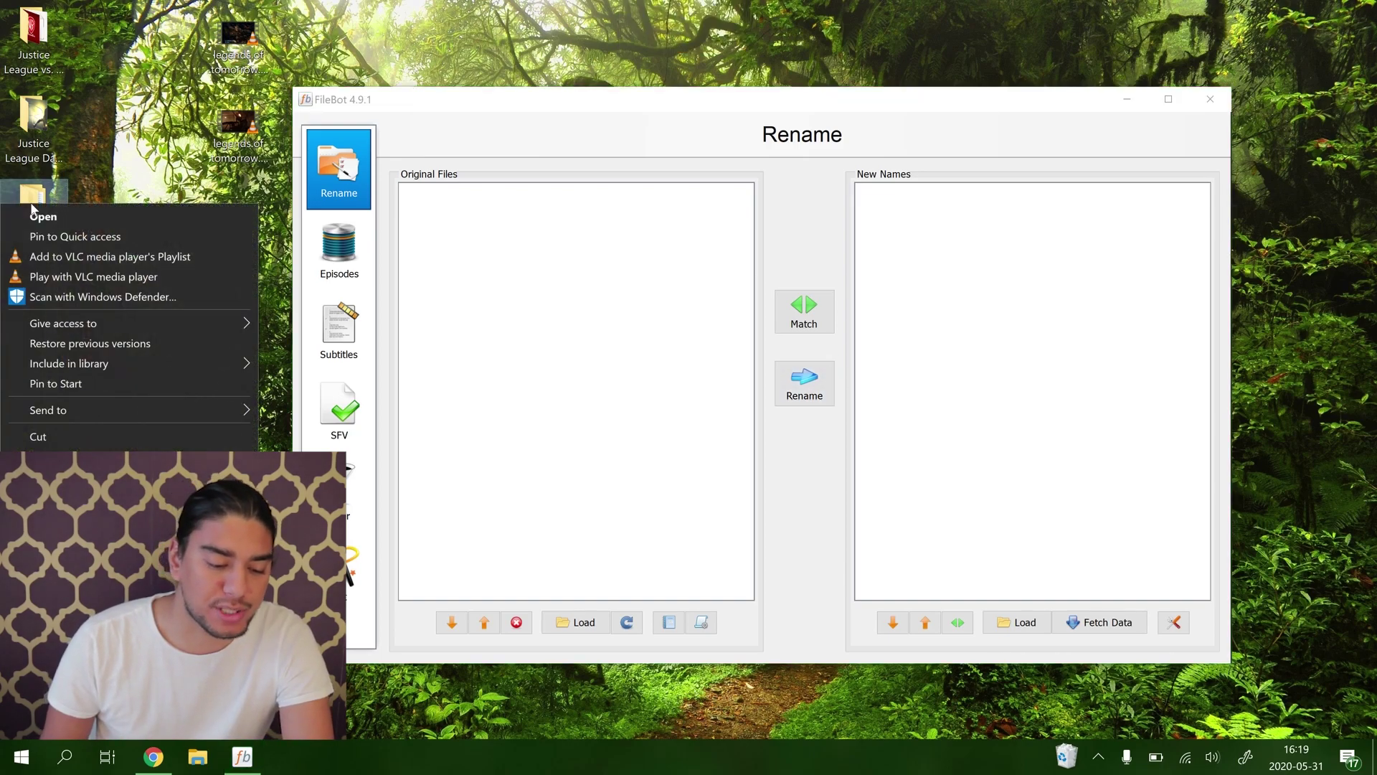
{"action": "left_click", "coordinate": [43, 216]}
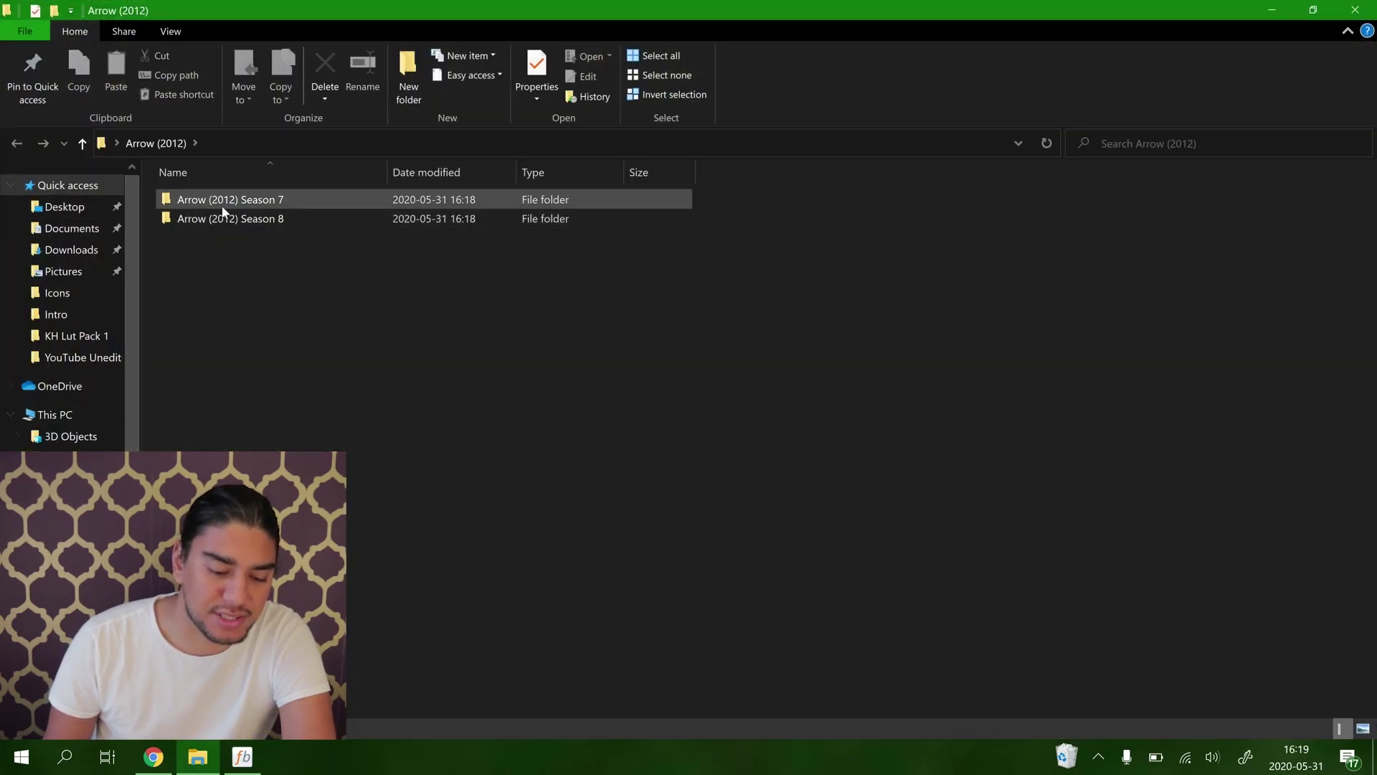
{"action": "double_click", "coordinate": [222, 209]}
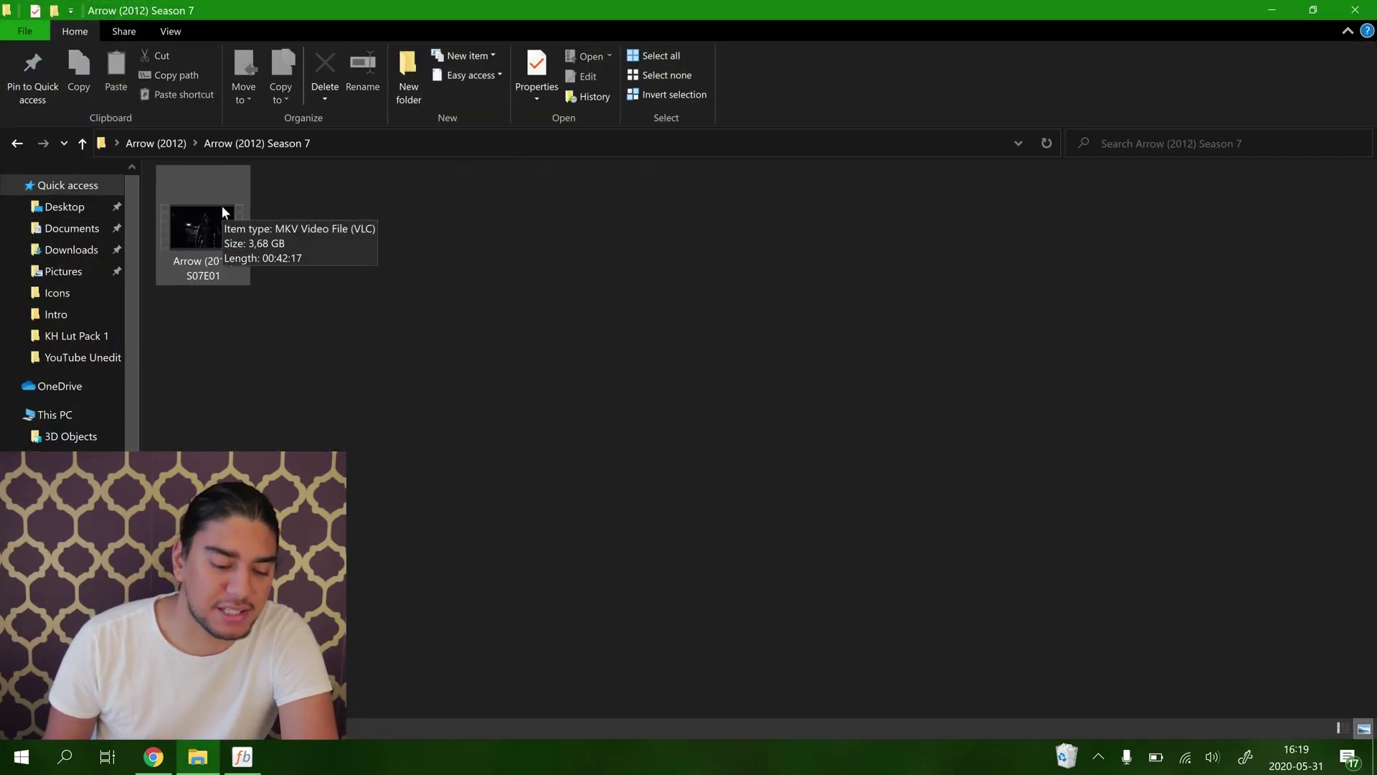
{"action": "key", "text": "alt+Left"}
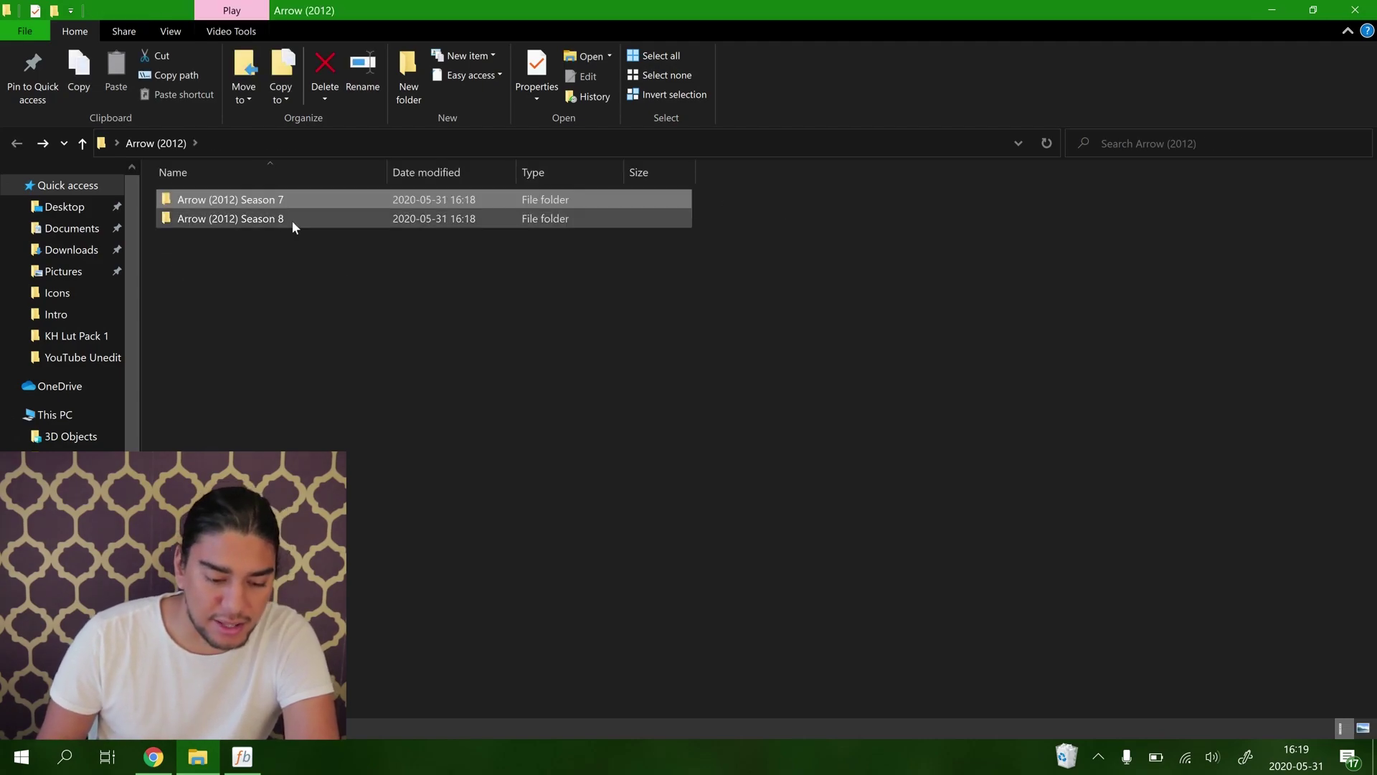
{"action": "double_click", "coordinate": [273, 219]}
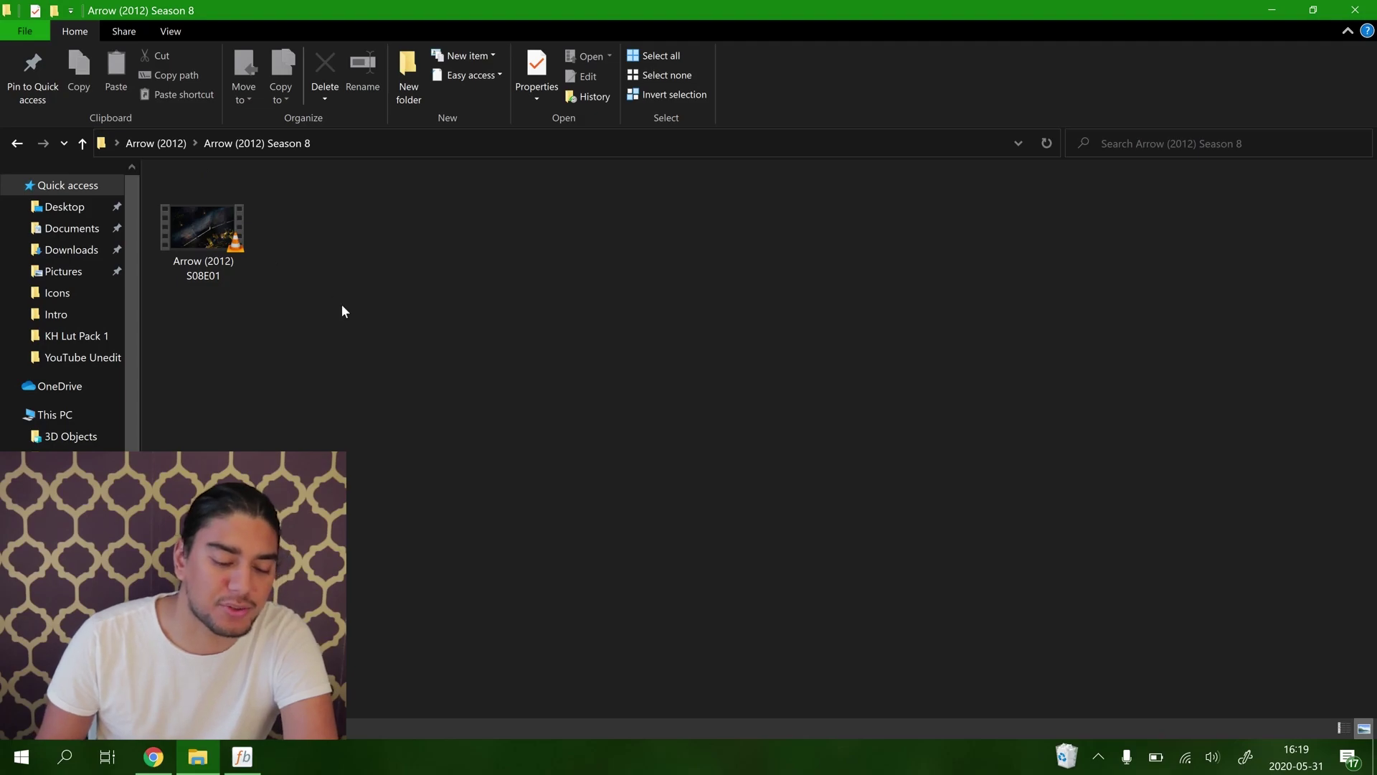
{"action": "left_click", "coordinate": [1284, 8]}
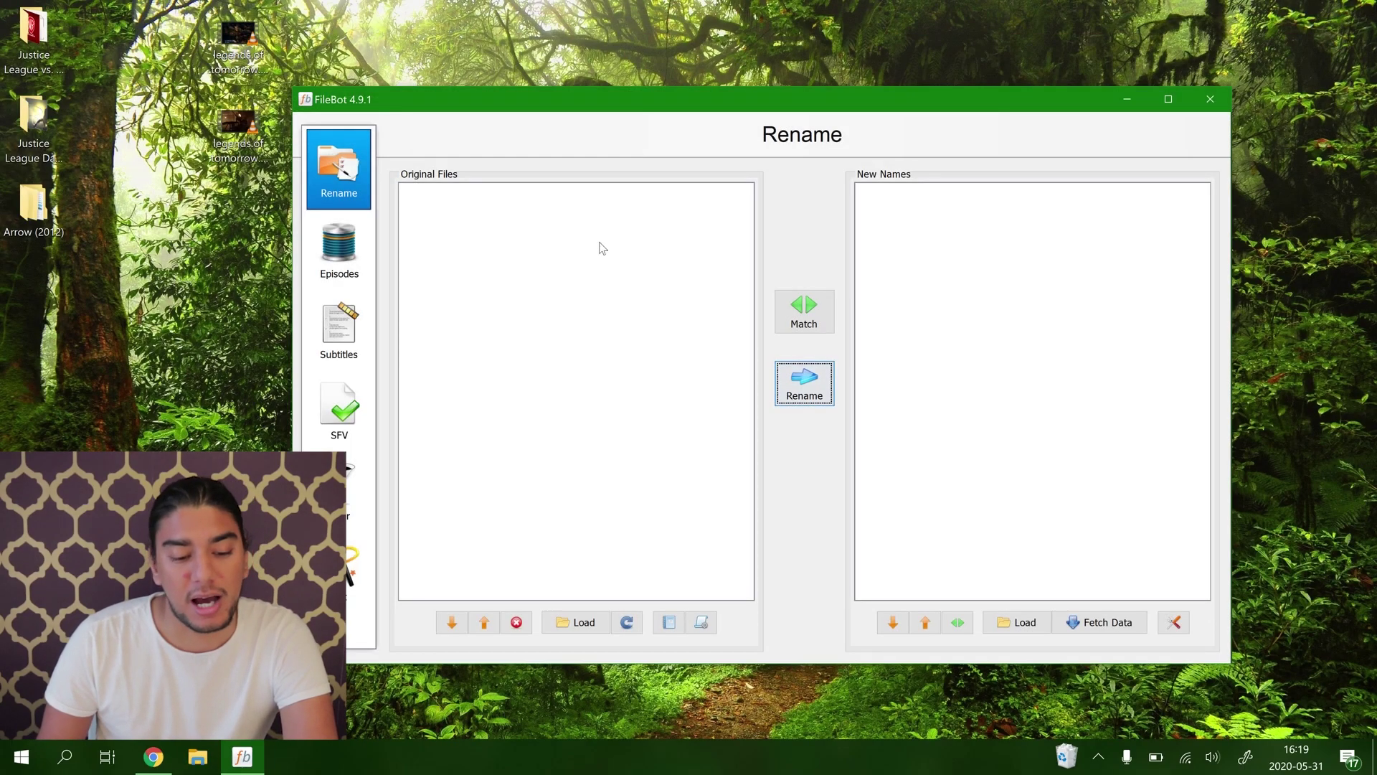
Load both Legends of Tomorrow episodes, match on TheTVDB, rename, and open the resulting 2016 folder.
{"action": "left_click", "coordinate": [185, 23]}
{"action": "left_click_drag", "start_coordinate": [185, 23], "coordinate": [266, 160]}
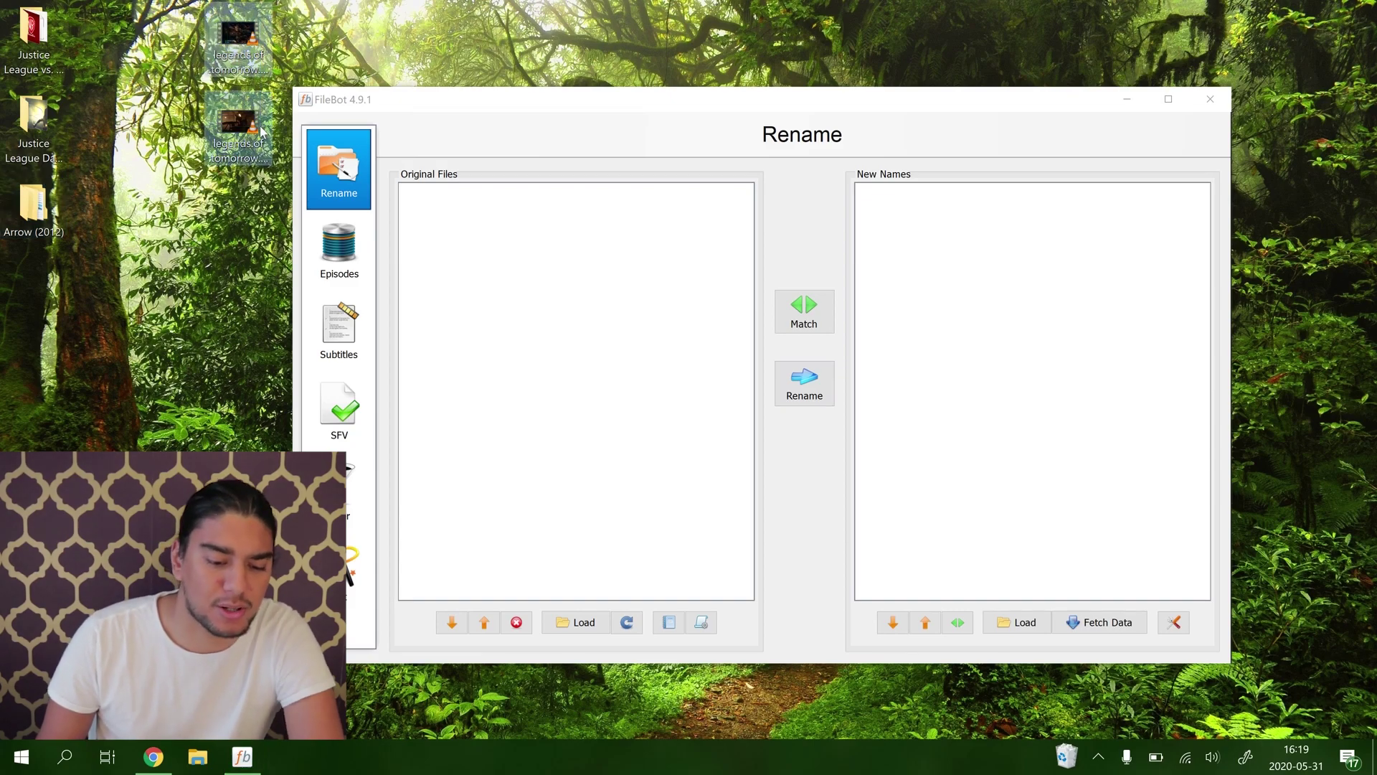
{"action": "left_click_drag", "start_coordinate": [248, 43], "coordinate": [524, 283]}
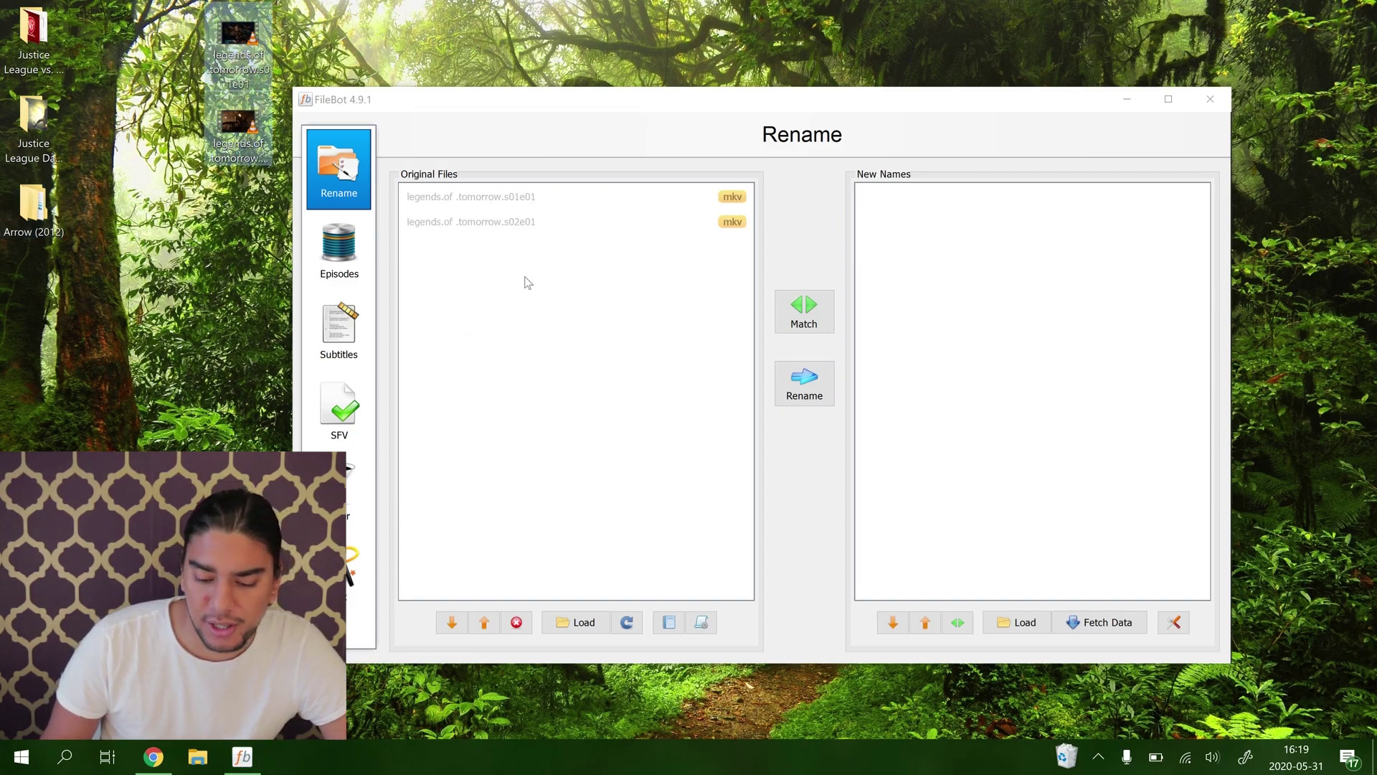
{"action": "left_click", "coordinate": [1081, 628]}
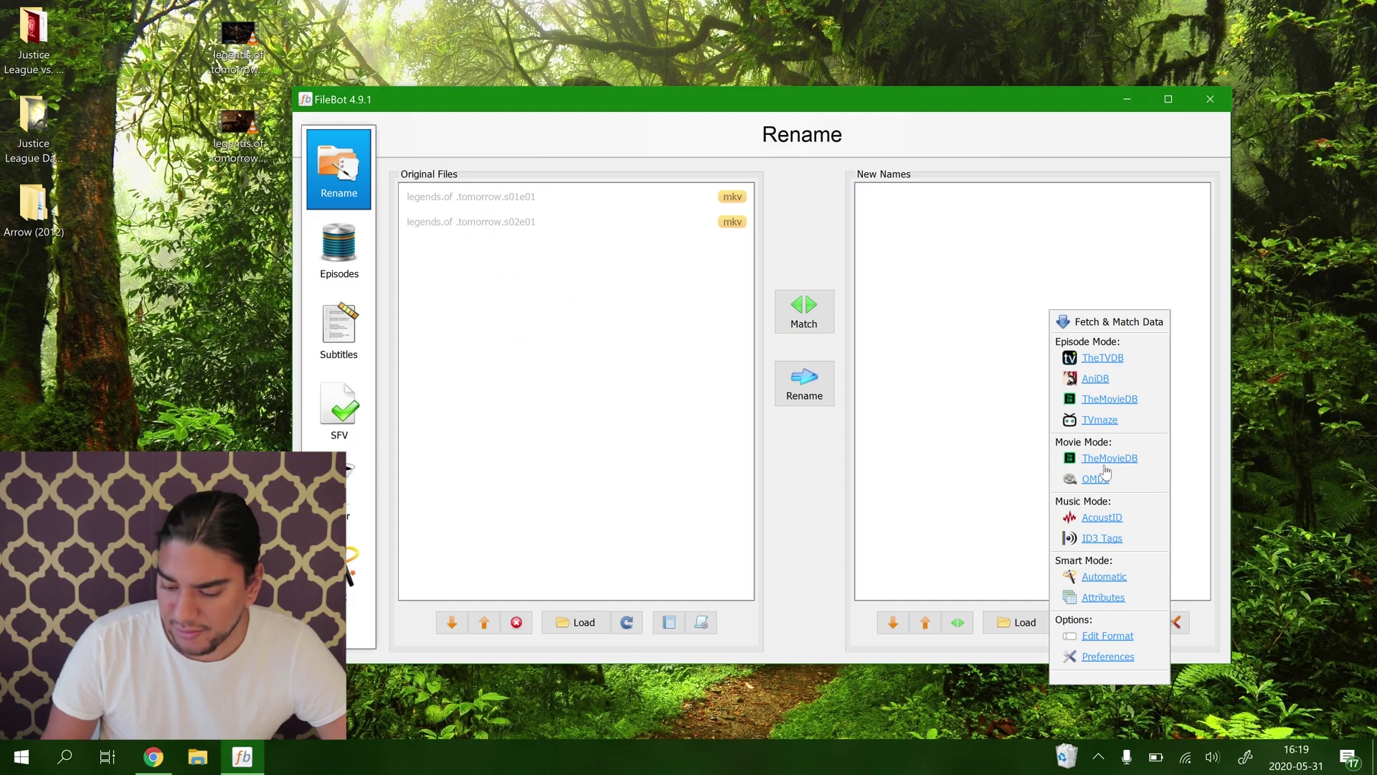
{"action": "left_click", "coordinate": [1103, 359]}
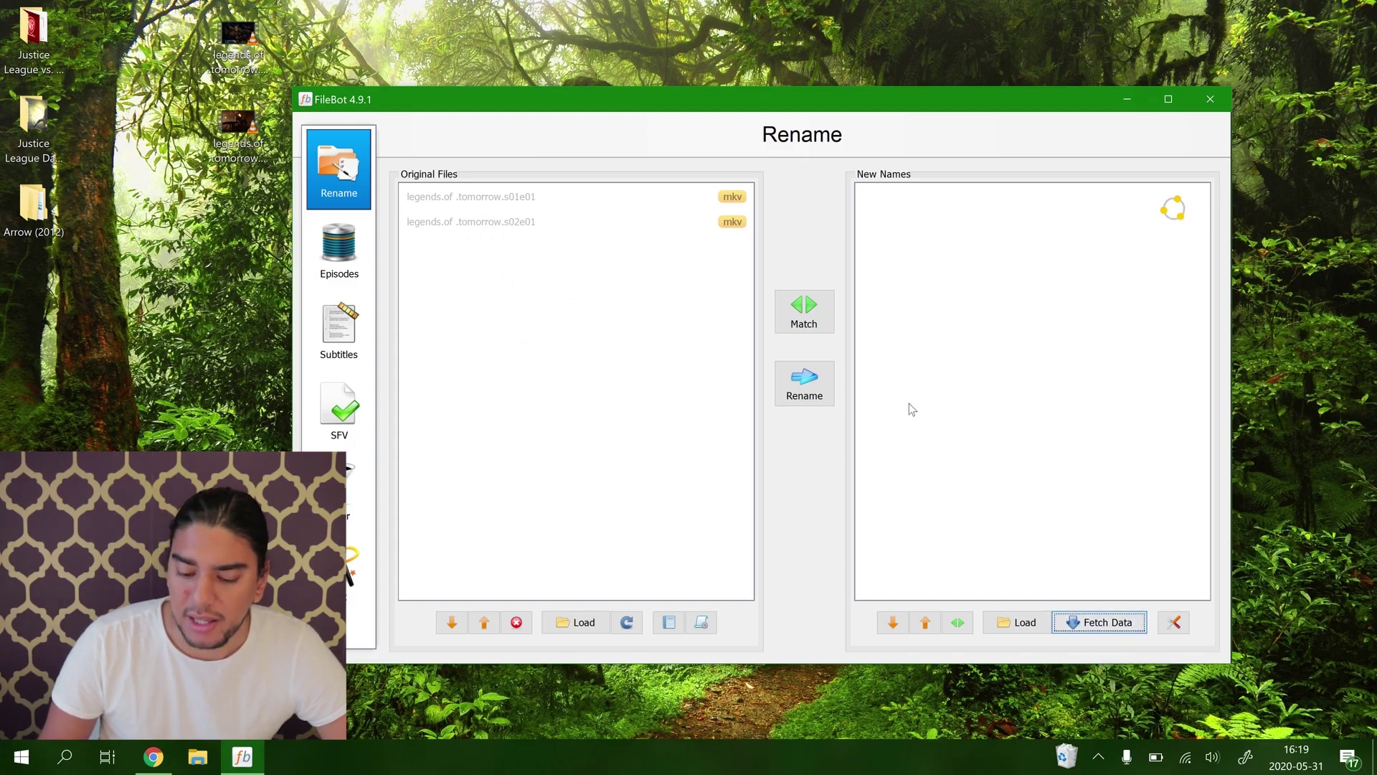
{"action": "left_click", "coordinate": [803, 383]}
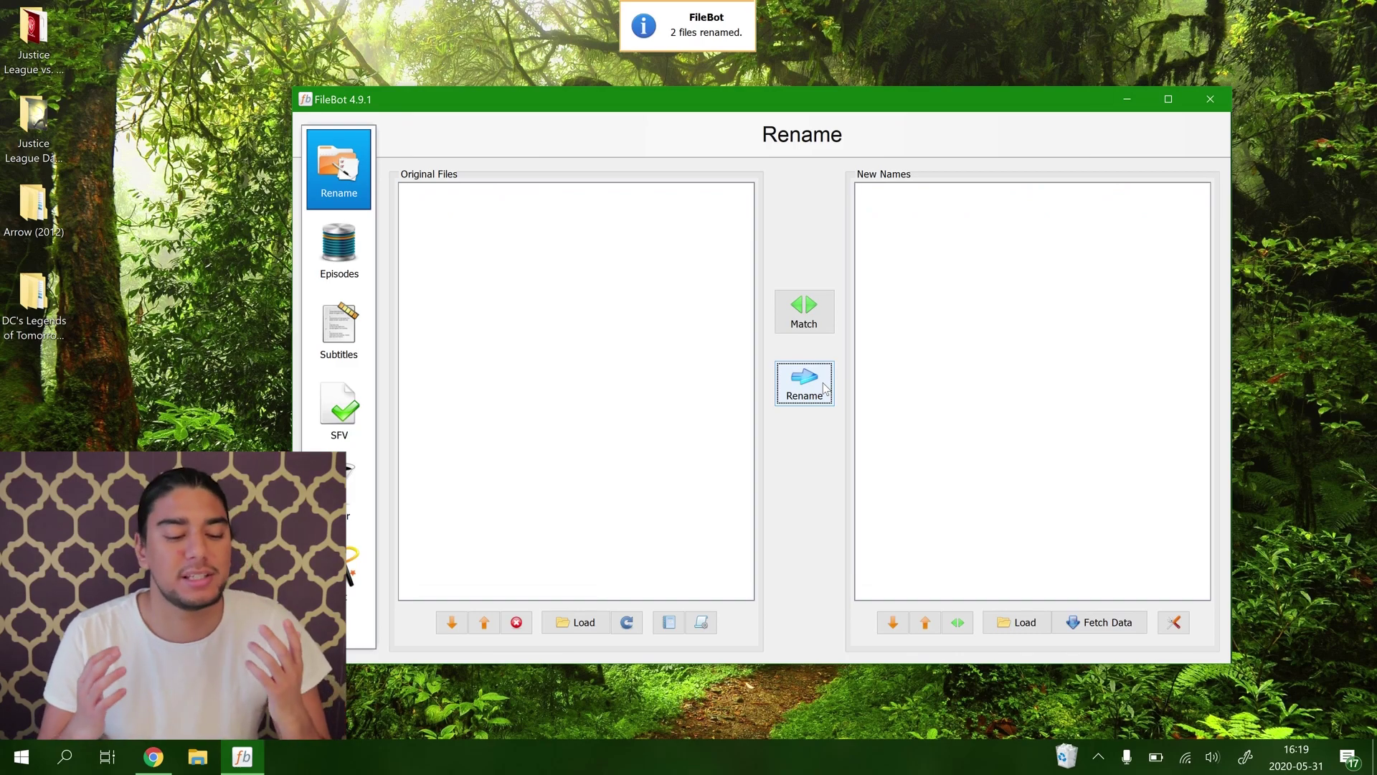
{"action": "left_click", "coordinate": [47, 302]}
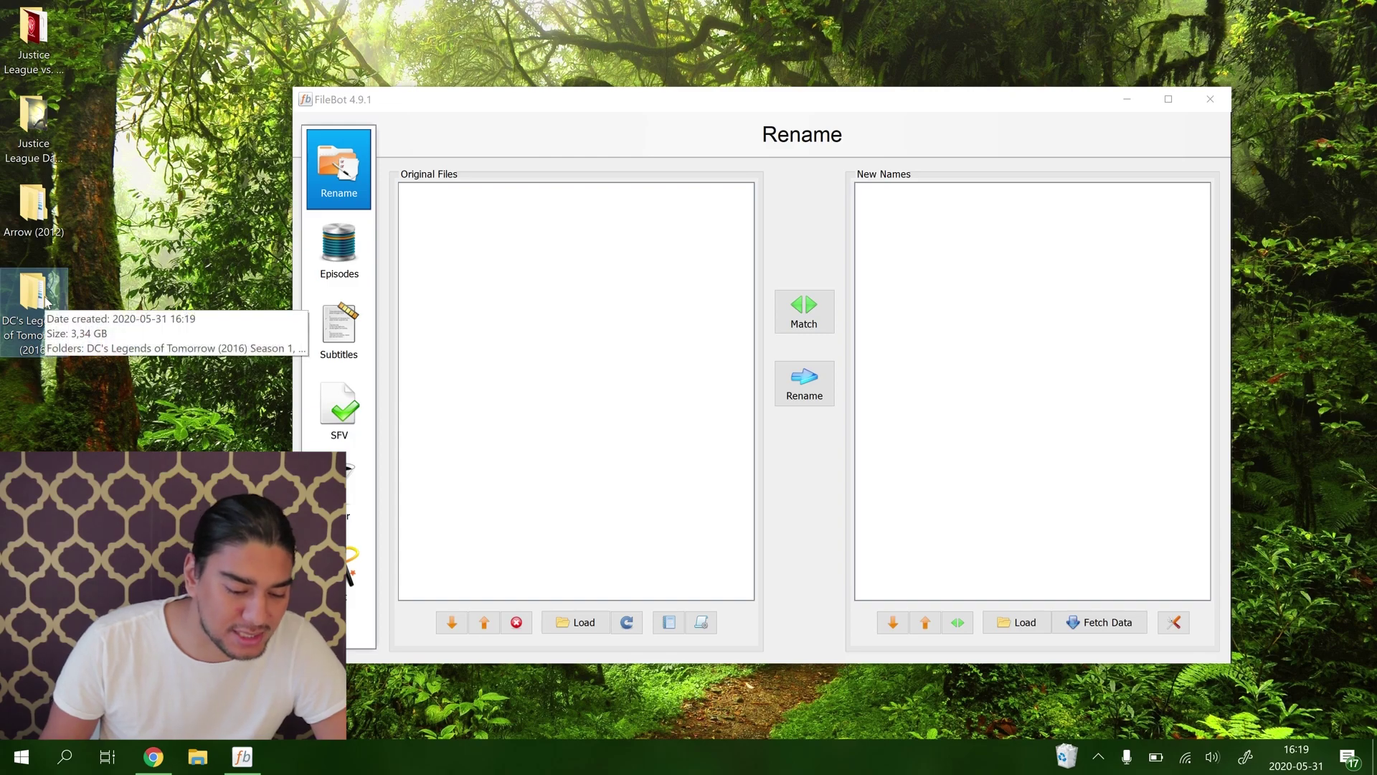
{"action": "double_click", "coordinate": [47, 302]}
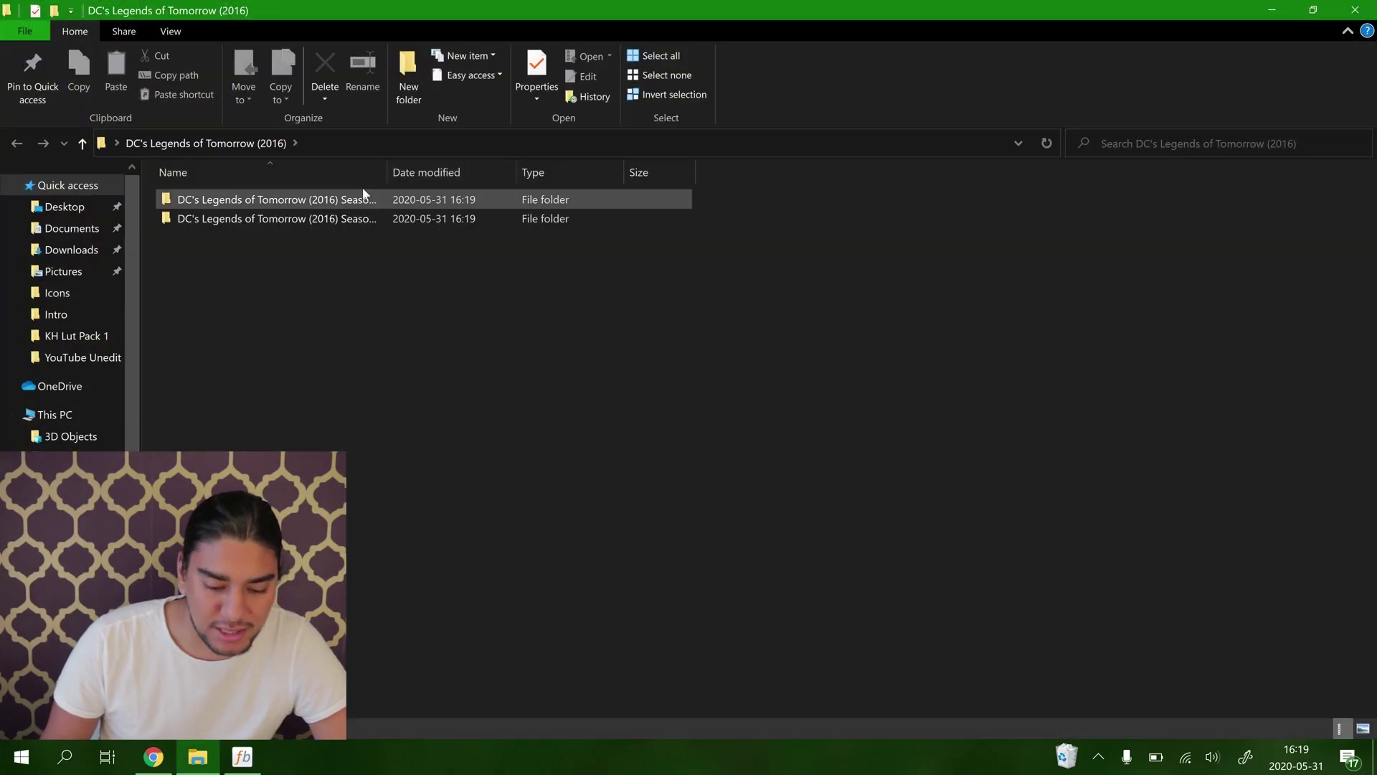
{"action": "left_click_drag", "start_coordinate": [387, 173], "coordinate": [453, 172]}
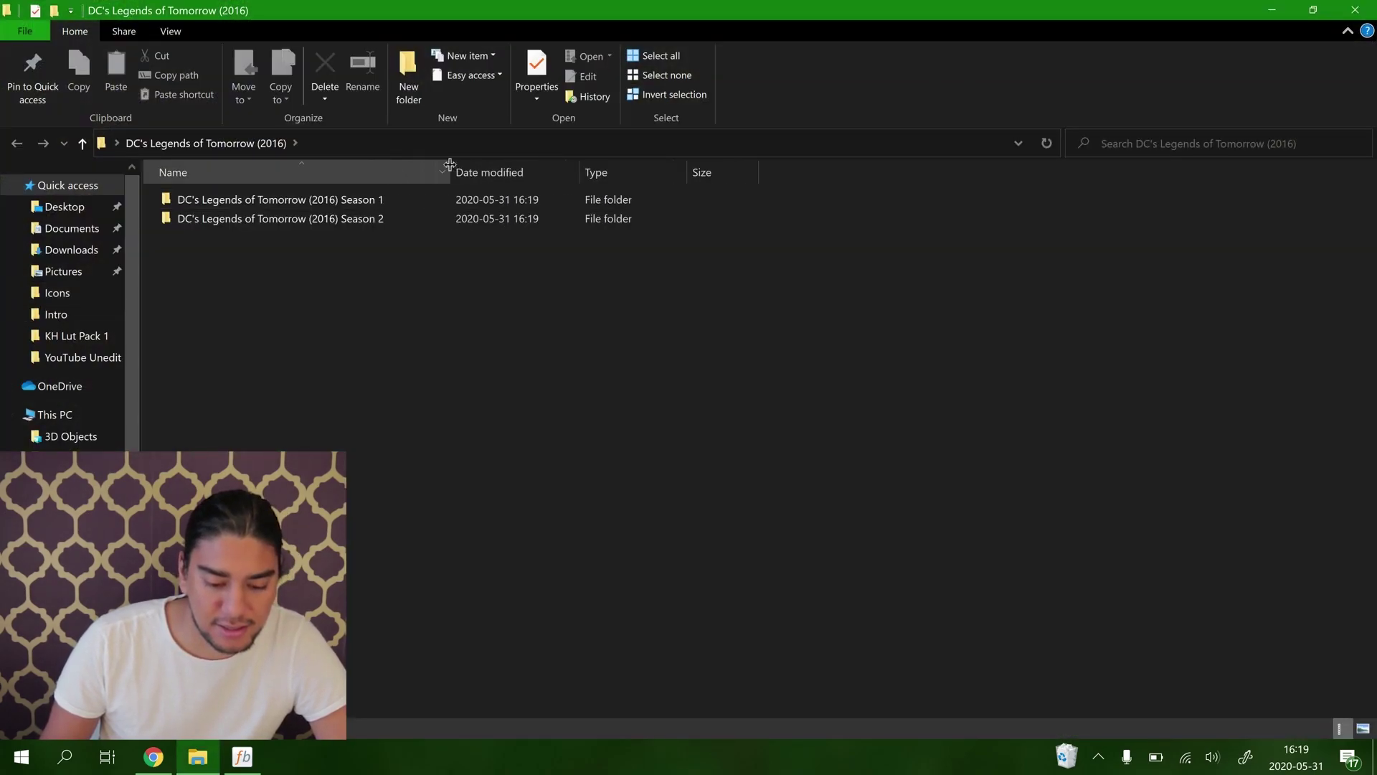
{"action": "double_click", "coordinate": [369, 193]}
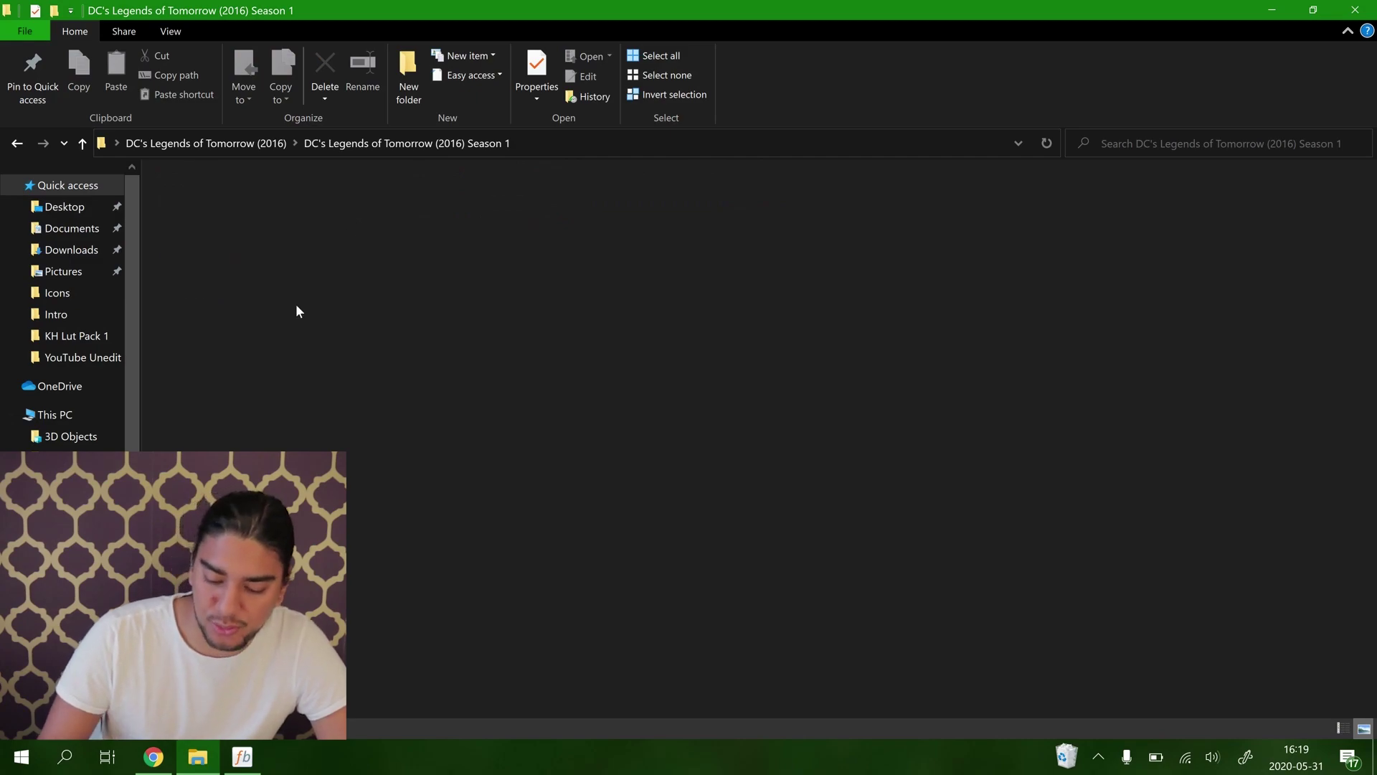
{"action": "key", "text": "alt+Left"}
{"action": "double_click", "coordinate": [324, 217]}
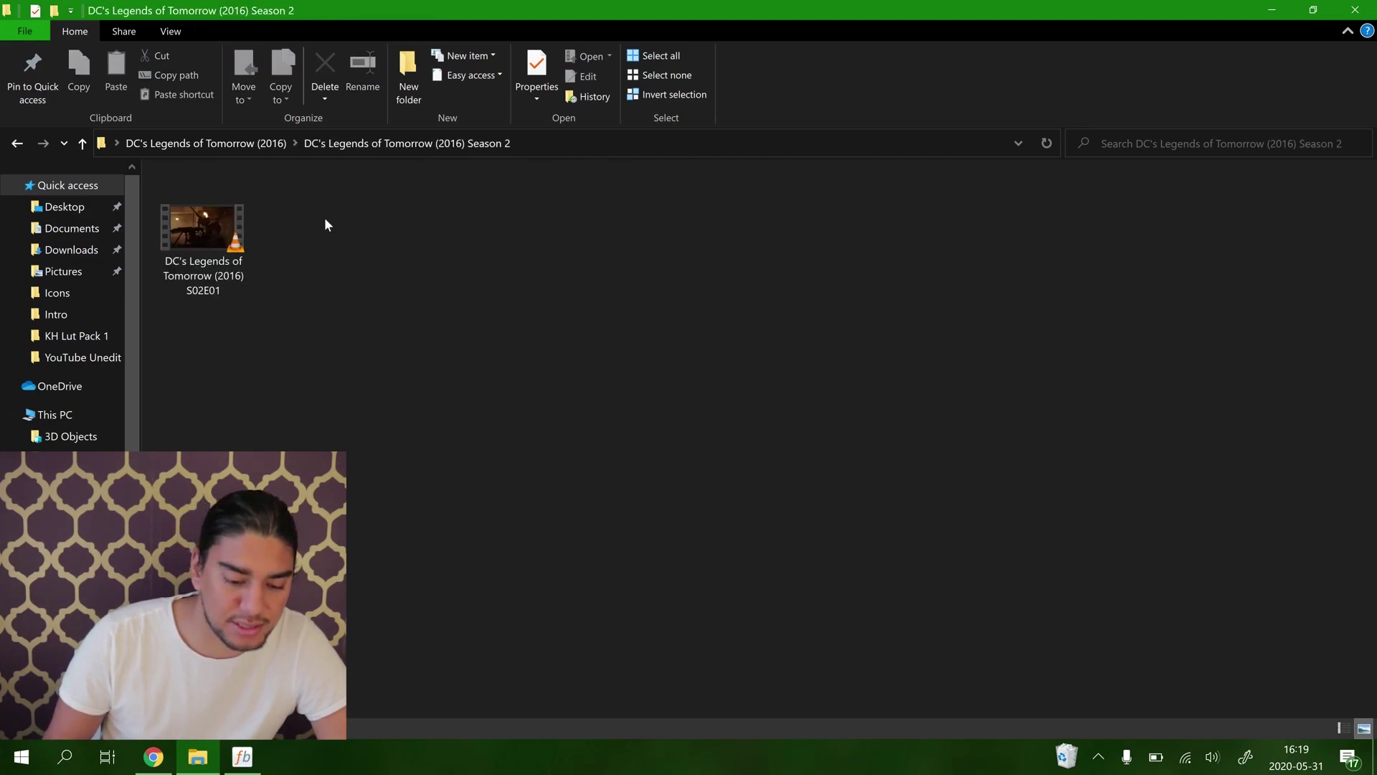